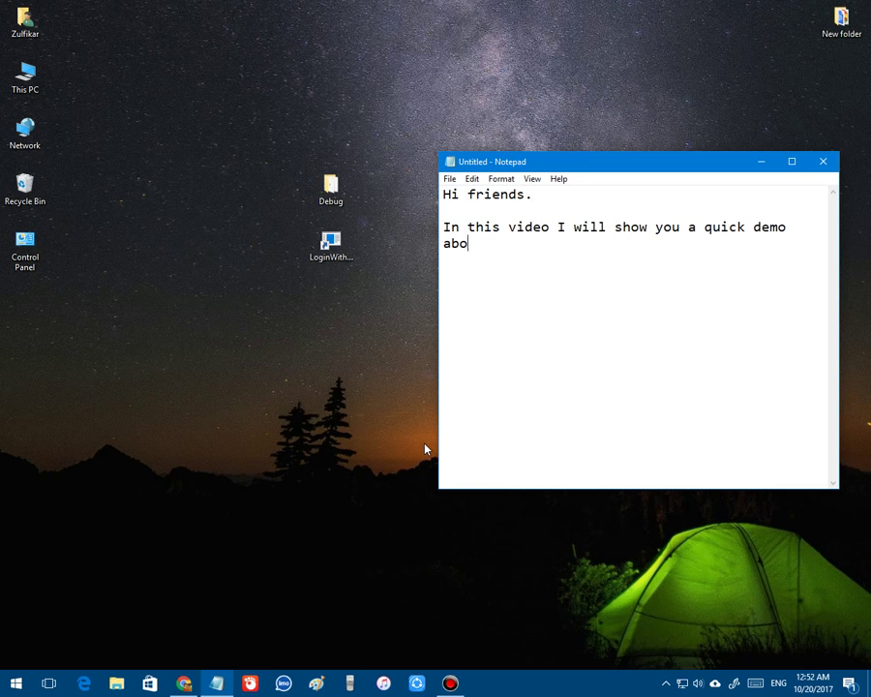
Step: Complete the intro sentence so it ends with "a quick demo of my application 'Login with Trusted USB Drive'"
key("BackSpace")
key("BackSpace")
key("BackSpace")
type("of my applicatio")
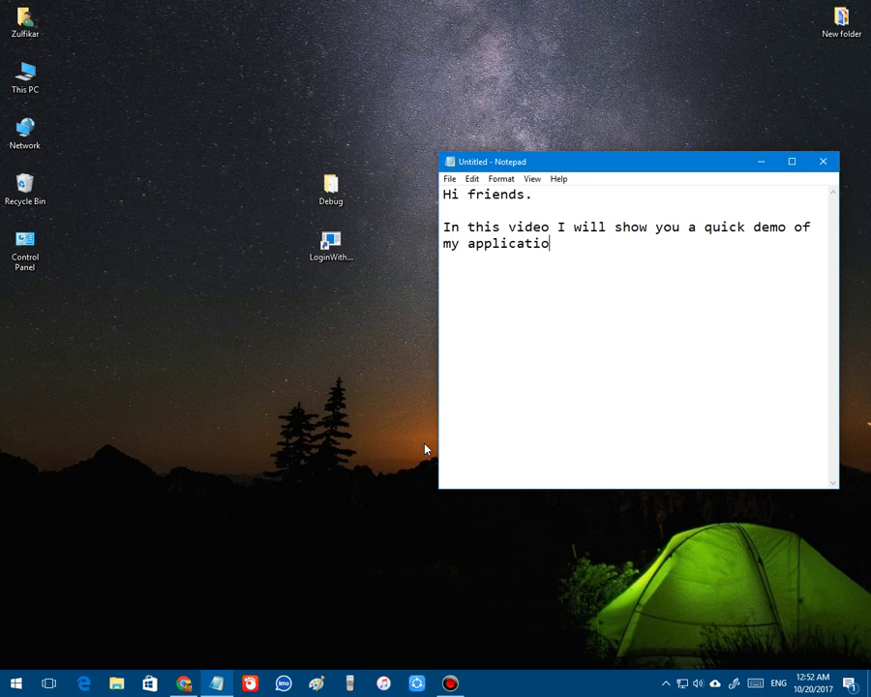
type("n 'Login Wi")
key("BackSpace")
key("BackSpace")
type("with ")
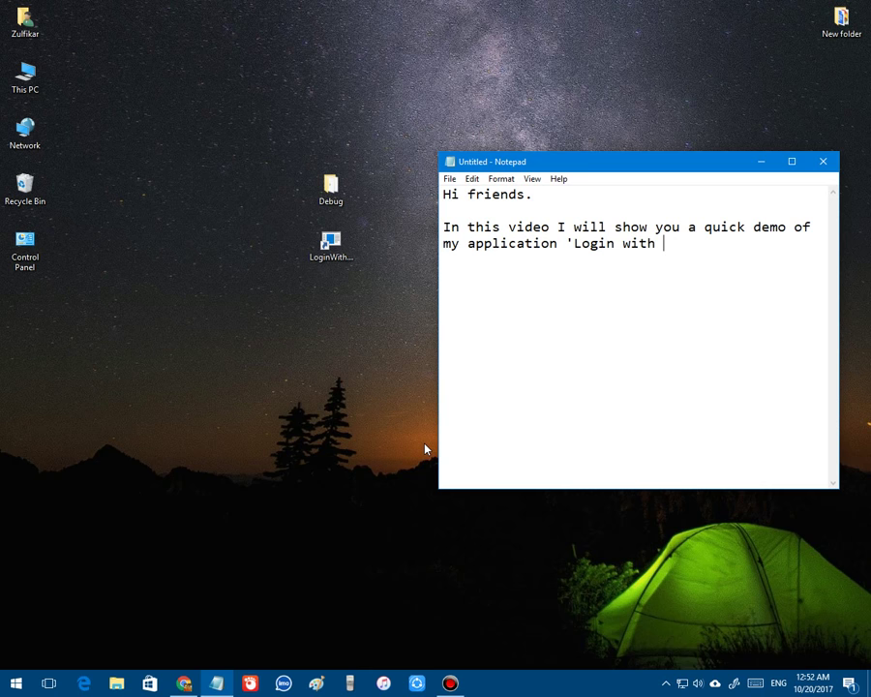
type("Trusted USB Drive")
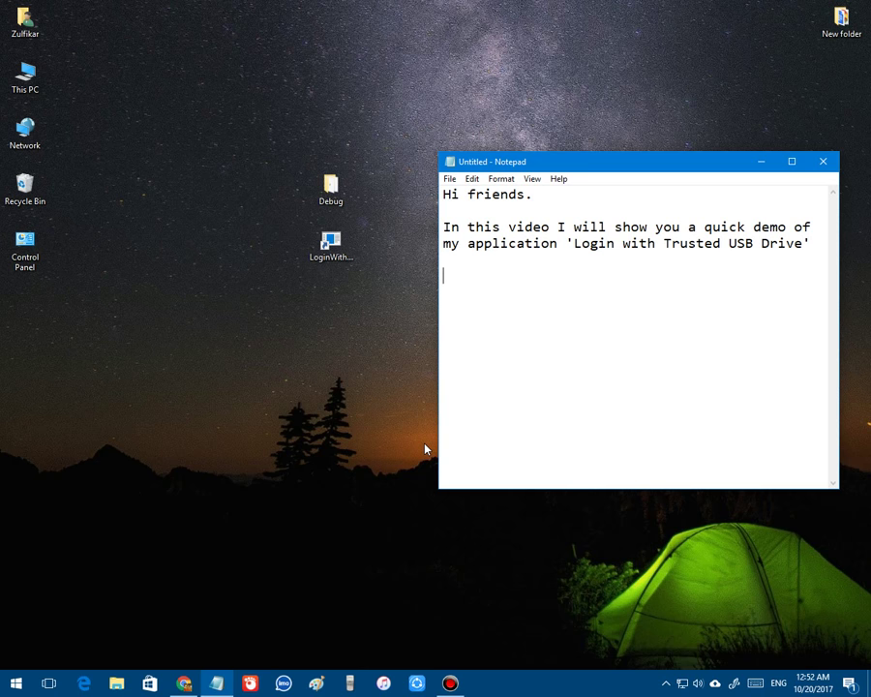
Step: Add the line "Let's begin!" below the intro, followed by a blank line
type("Lets")
type("s b")
type("egin!")
key("Return")
key("Return")
Step: Write the heading "Step 1" and below it the instruction "Plug in your trusted USB Drive."
type("S")
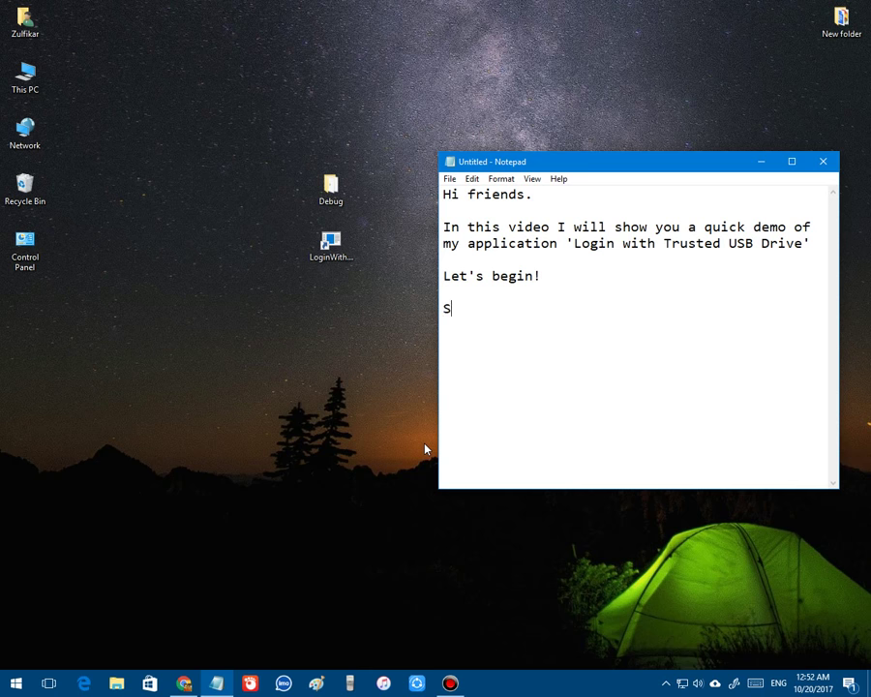
type("tep 1")
key("Return")
type("Plug ")
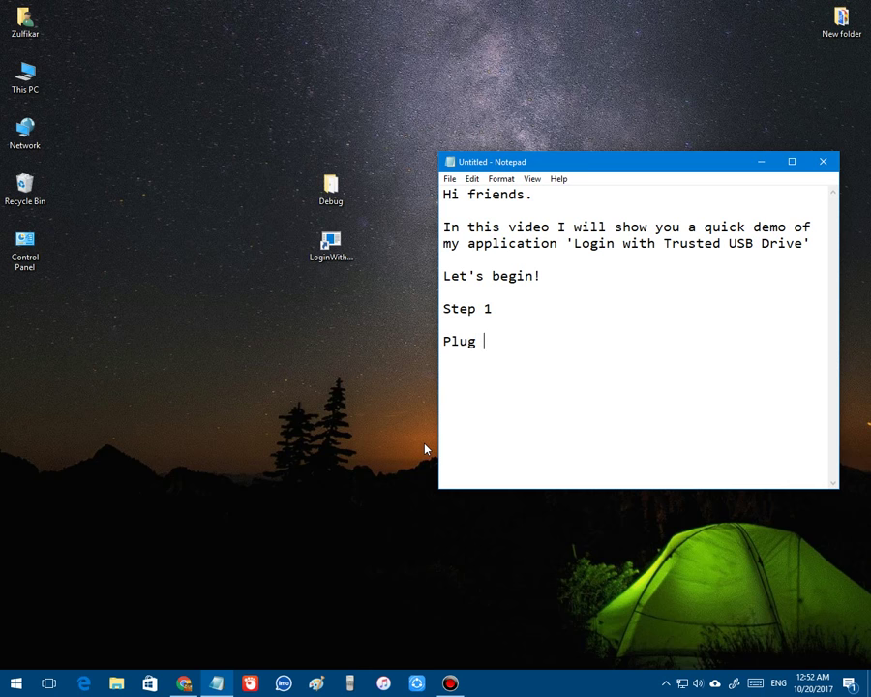
type("in your truste")
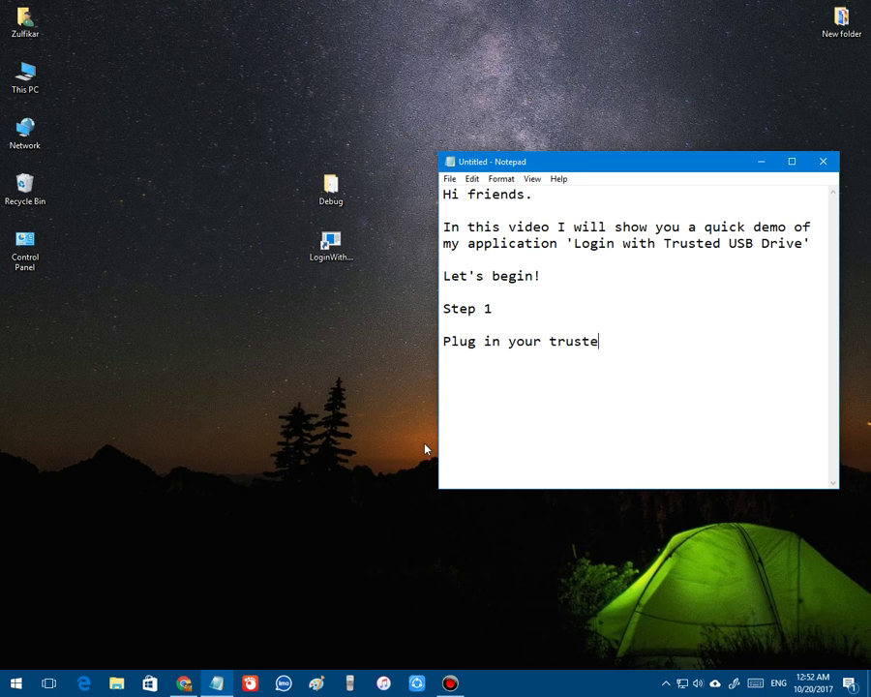
type("d device")
key("BackSpace")
key("BackSpace")
key("BackSpace")
key("BackSpace")
type("USB Drive.")
key("Return")
key("Return")
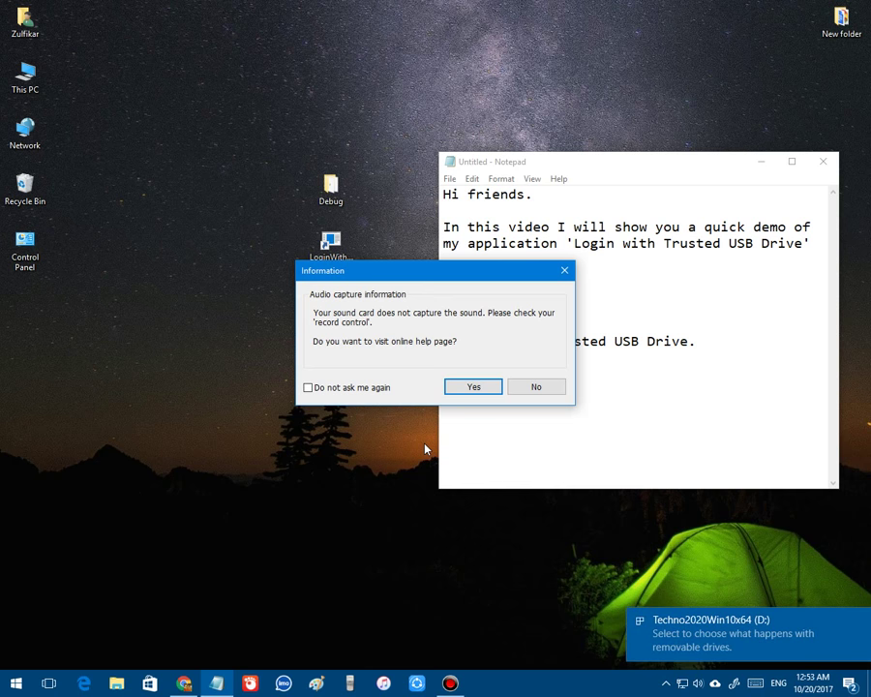
Step: Decline the audio capture help page, opting not to be asked again, and return to the note
left_click(351, 386)
left_click(532, 390)
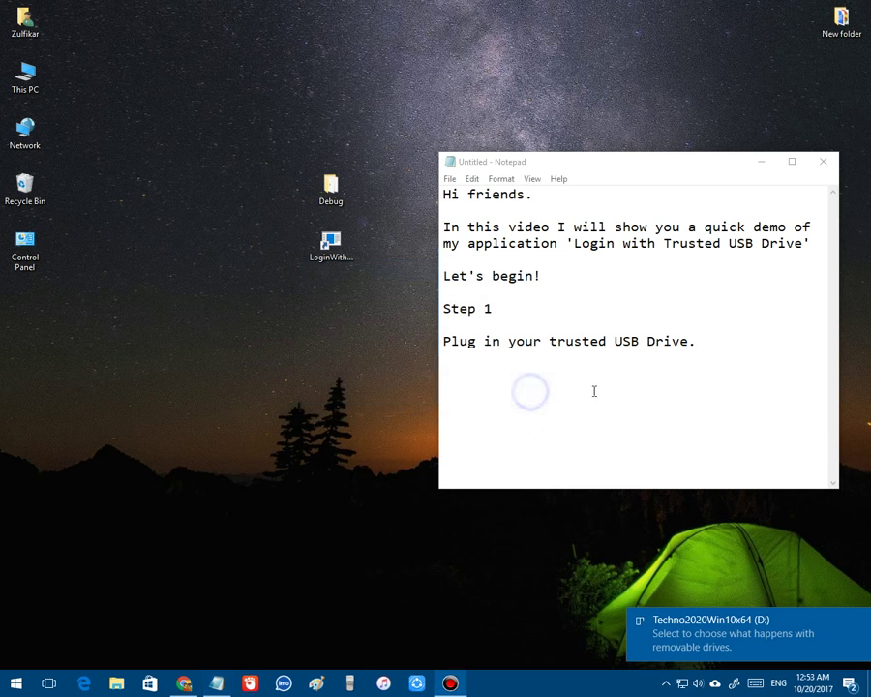
left_click(725, 419)
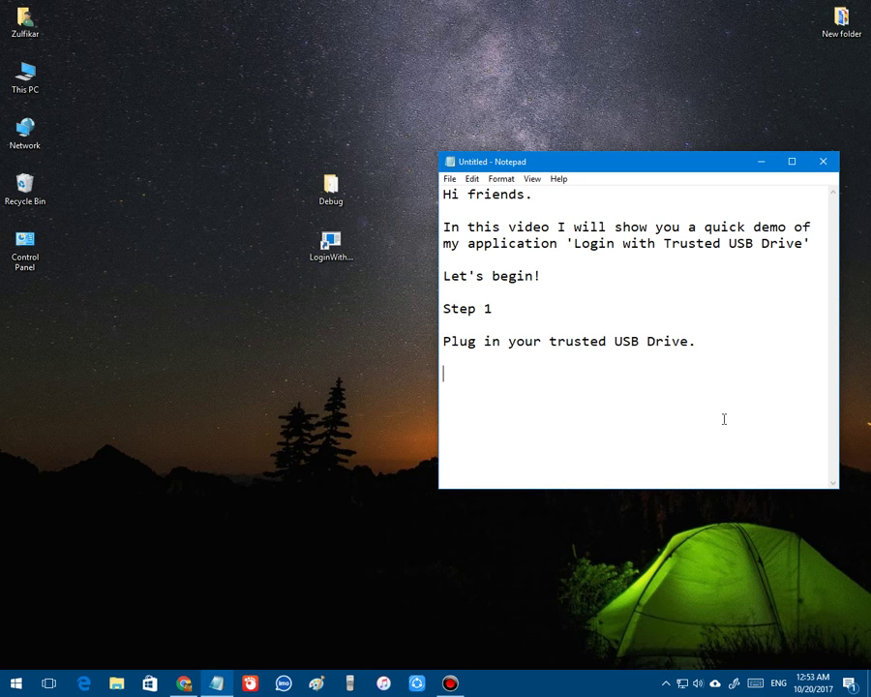
Step: Write the heading "Step 2" and below it "Copy these two folders in the targeted Drive."
type("Step 2  ")
type("Cop")
type("y these two ")
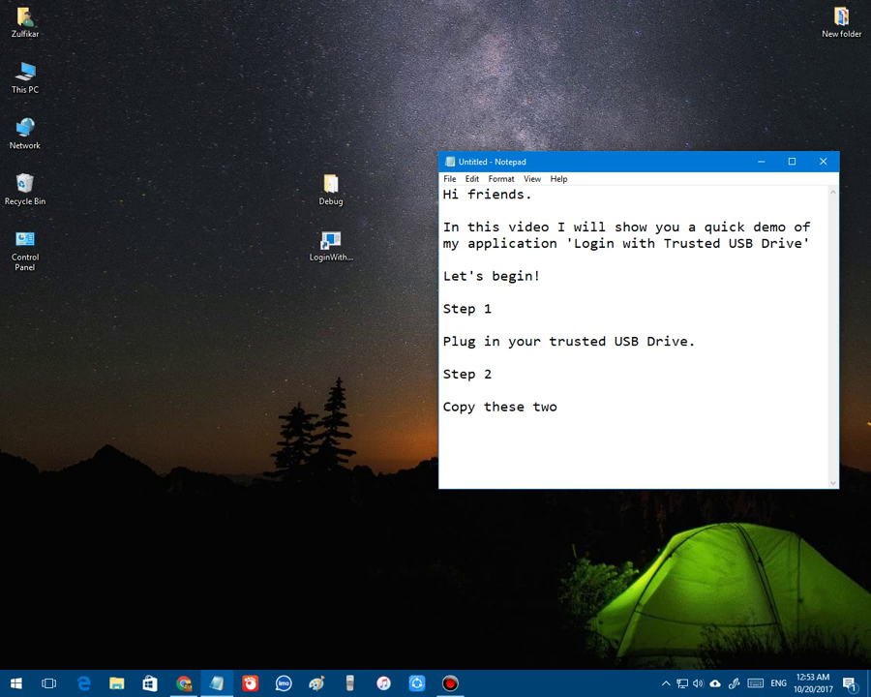
type("folders in")
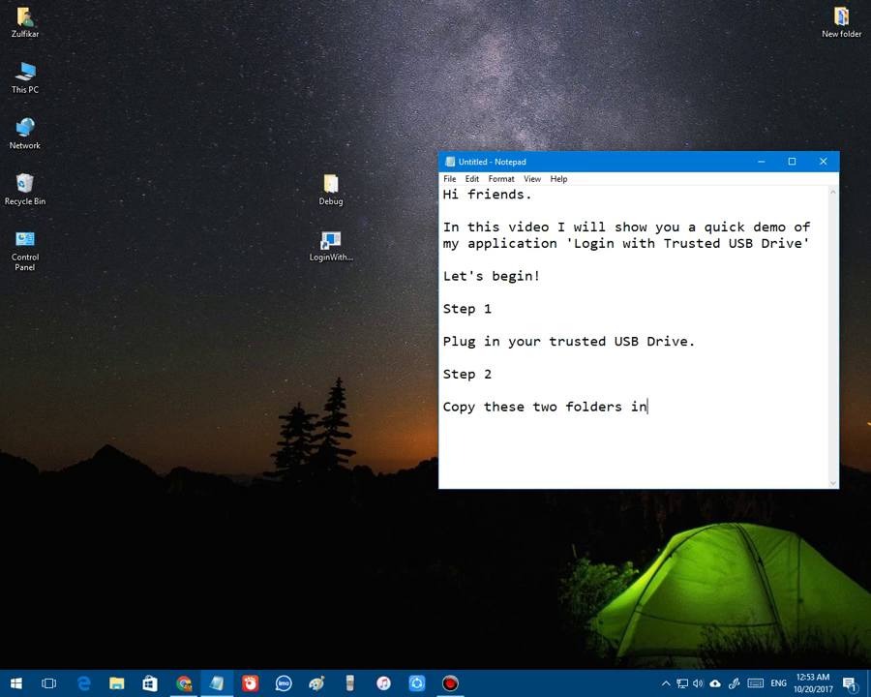
type(" the targeted Dr")
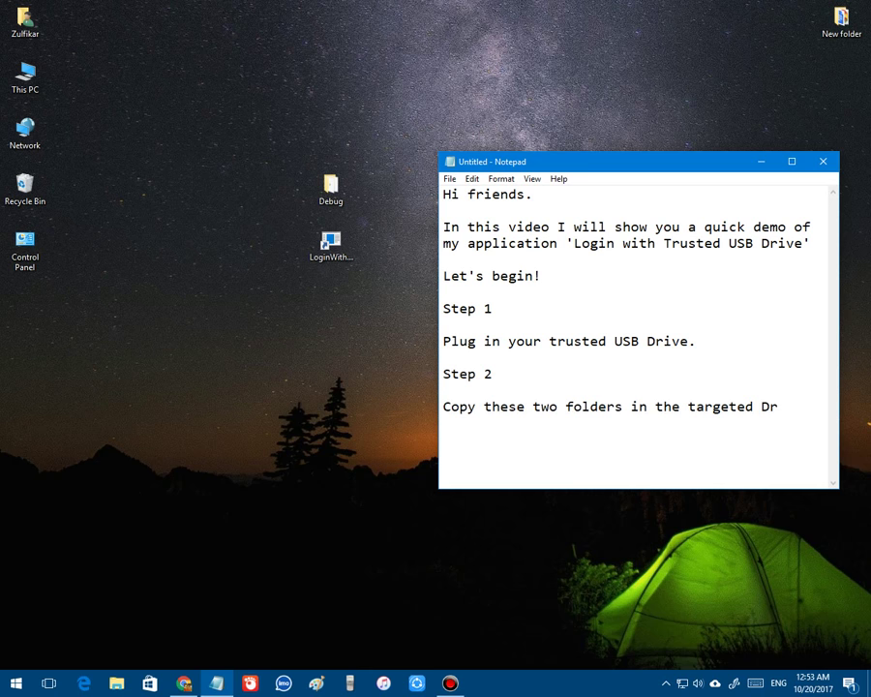
type("ive.")
key("Return")
Step: Extend the Step 2 instruction with "And run 'LoginWithKey'", checking the desktop shortcut's full name
type("And Ru")
key("BackSpace")
key("BackSpace")
type("run")
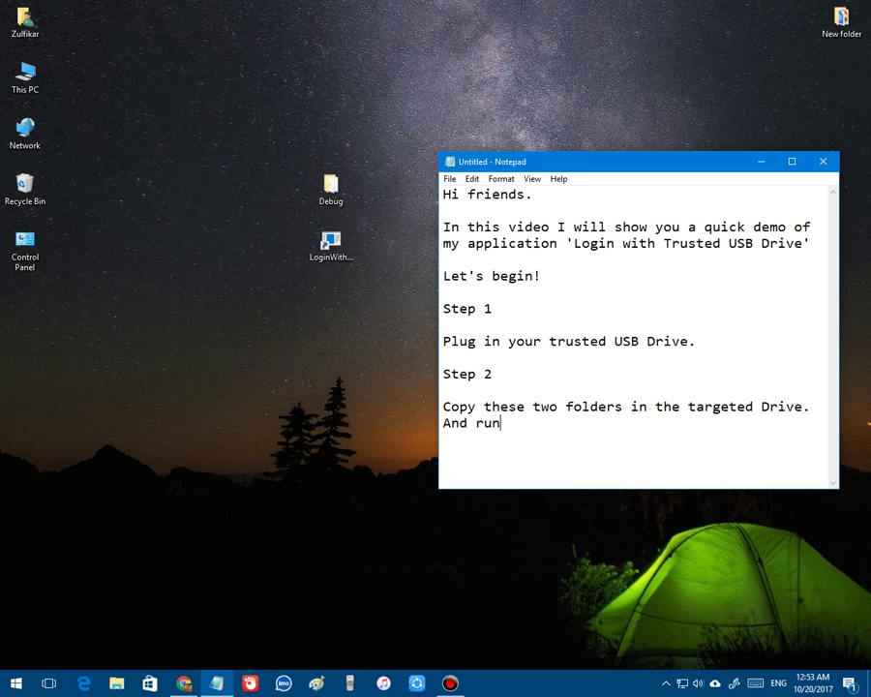
double_click(347, 258)
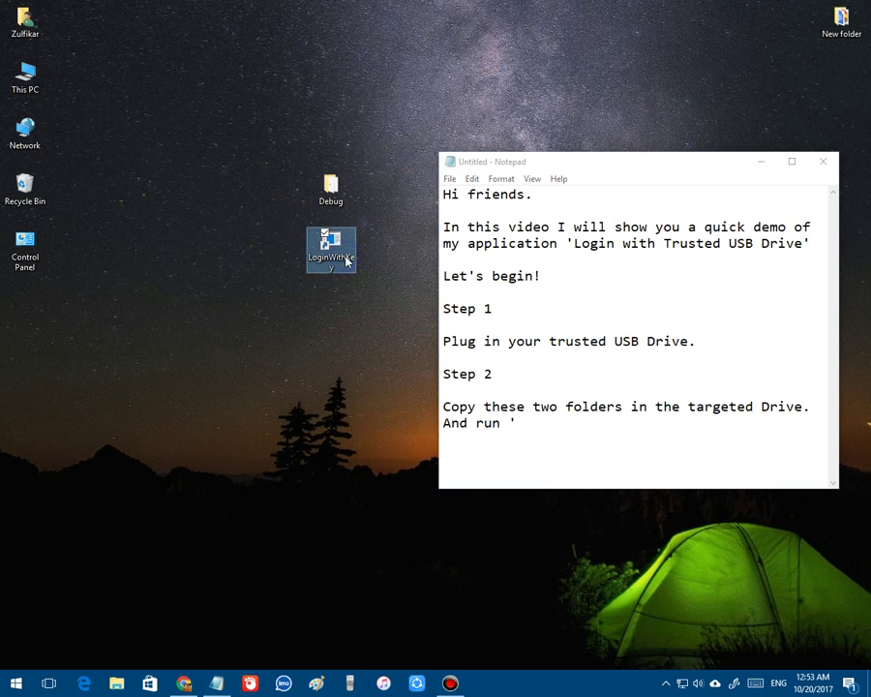
left_click(538, 426)
type("LoginWithKey")
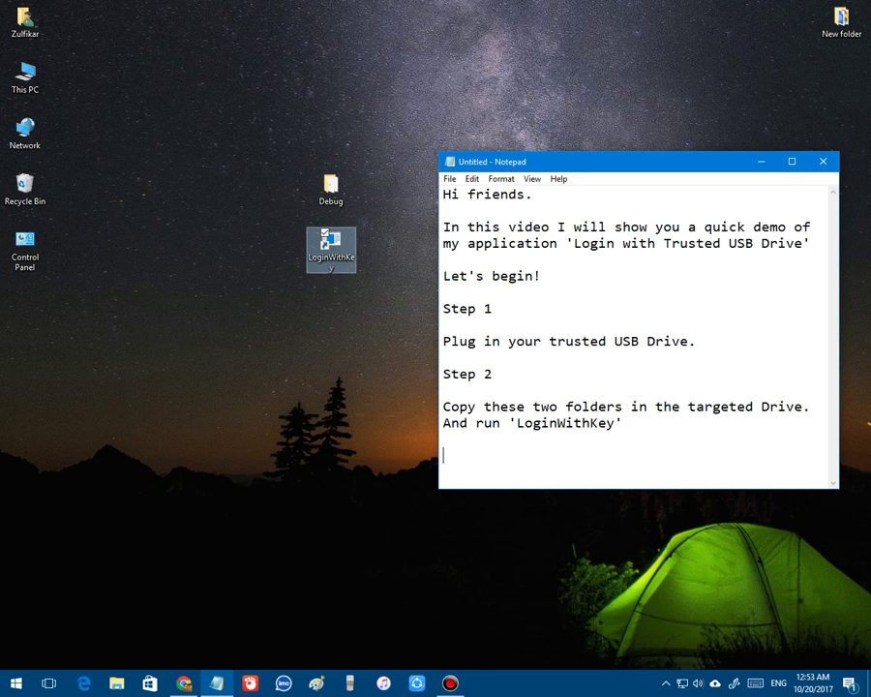
Step: Cut the Debug folder and the LoginWithKey shortcut from the desktop
left_click_drag(288, 158, 353, 287)
right_click(352, 192)
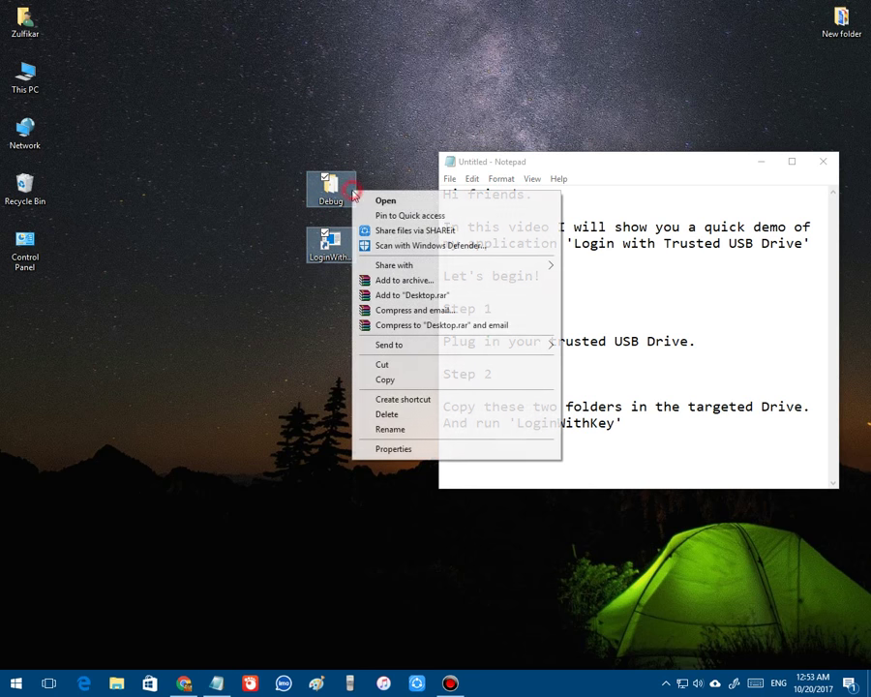
left_click(397, 378)
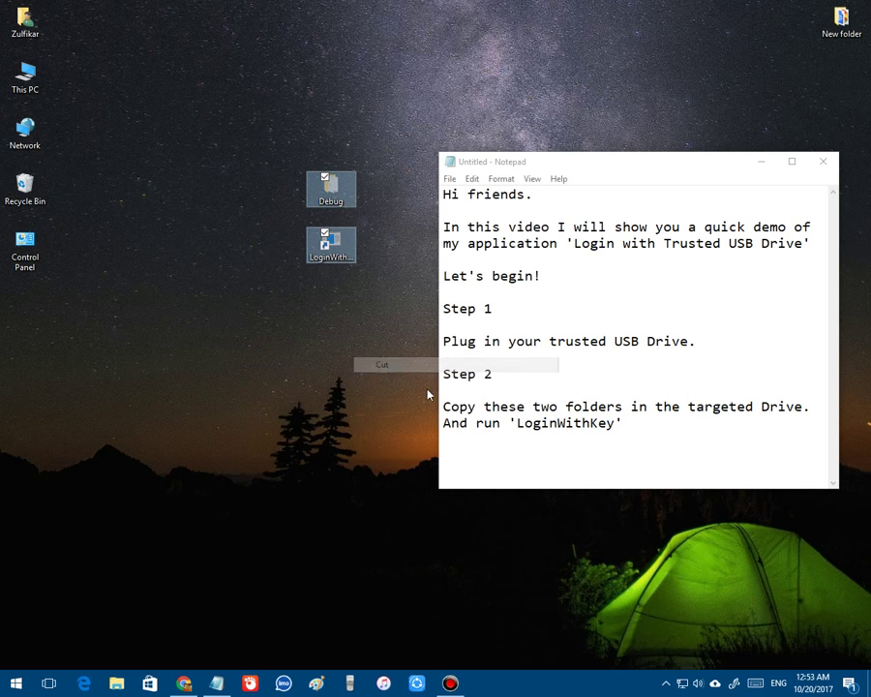
Step: Insert "/ cut" after "Copy" in the Step 2 instruction of the note
left_click(483, 407)
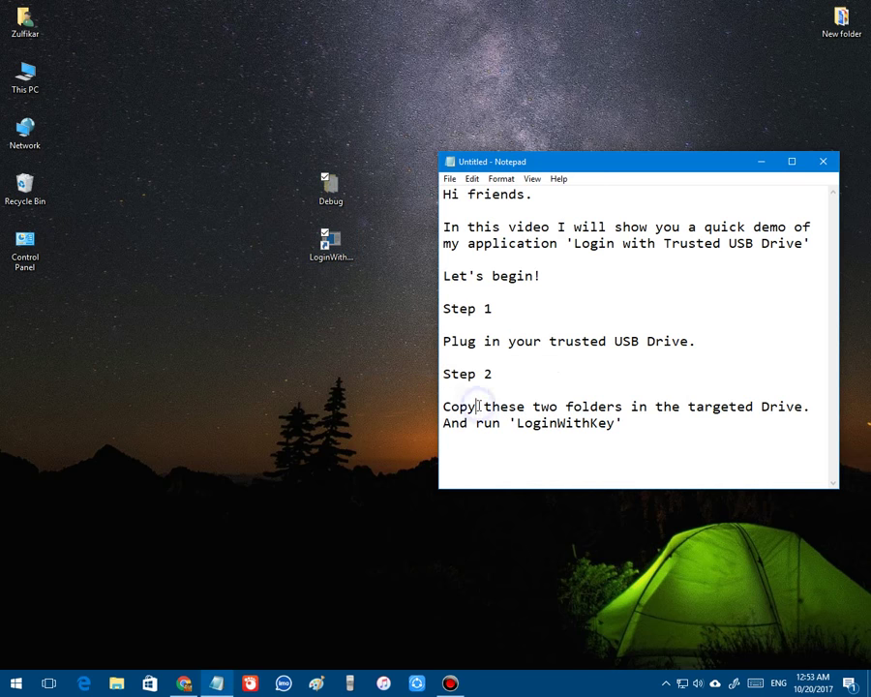
type("/")
type(" cut")
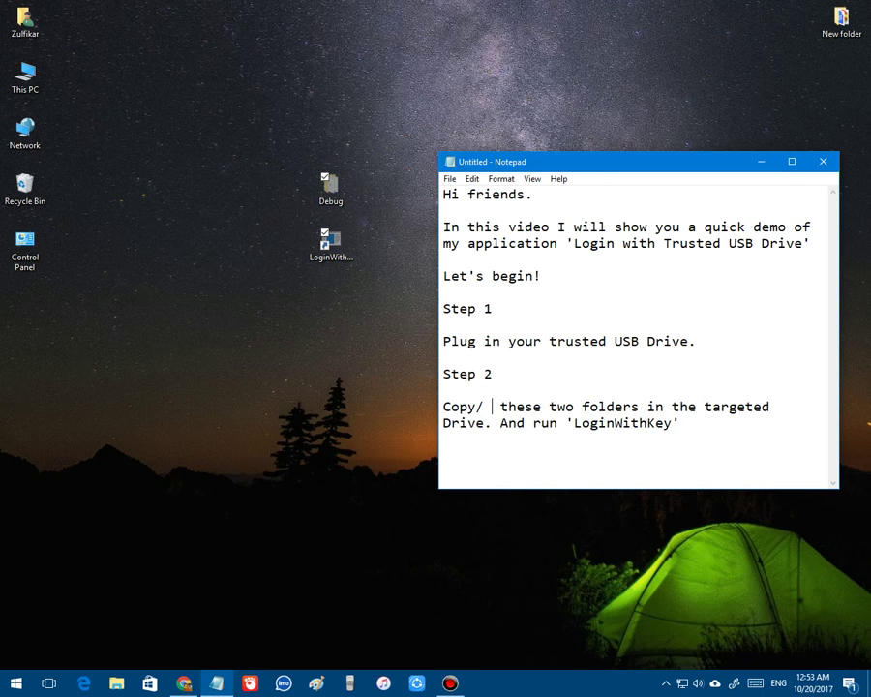
Step: Paste the Debug folder and LoginWithKey shortcut into the Techno2020Win10x64 (D:) drive
double_click(25, 75)
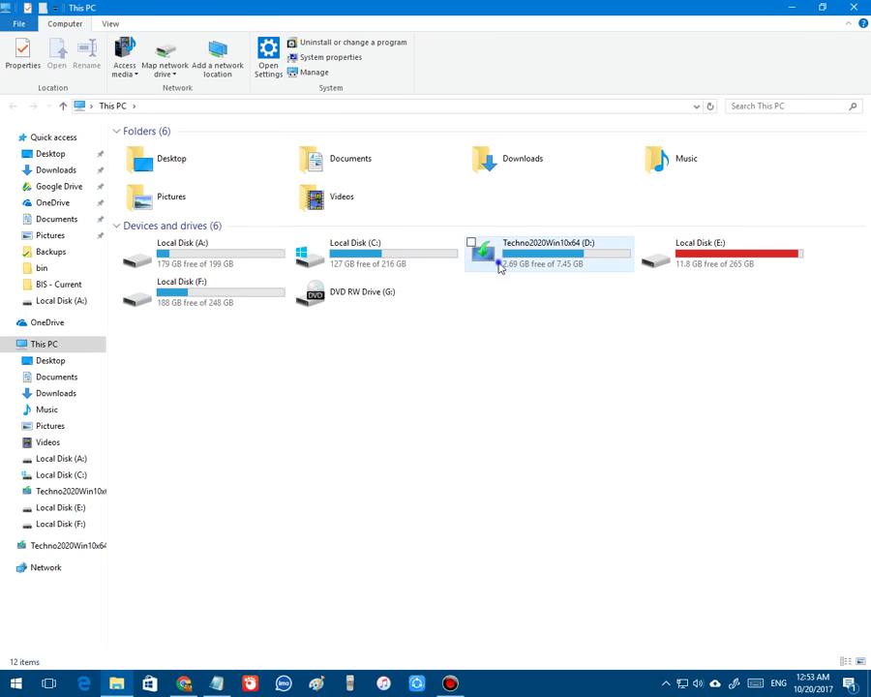
double_click(500, 268)
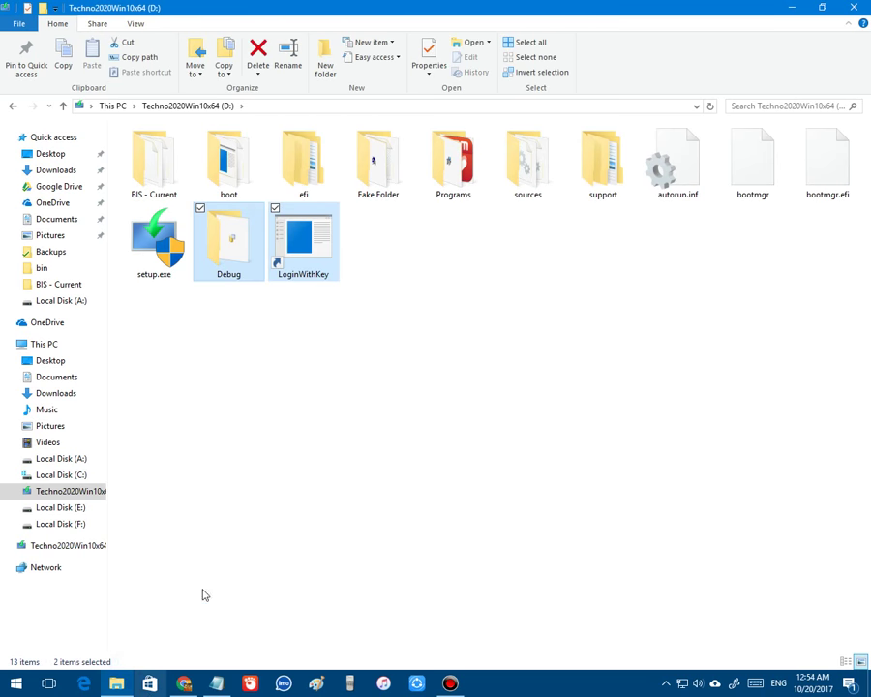
left_click(286, 455)
left_click(320, 254)
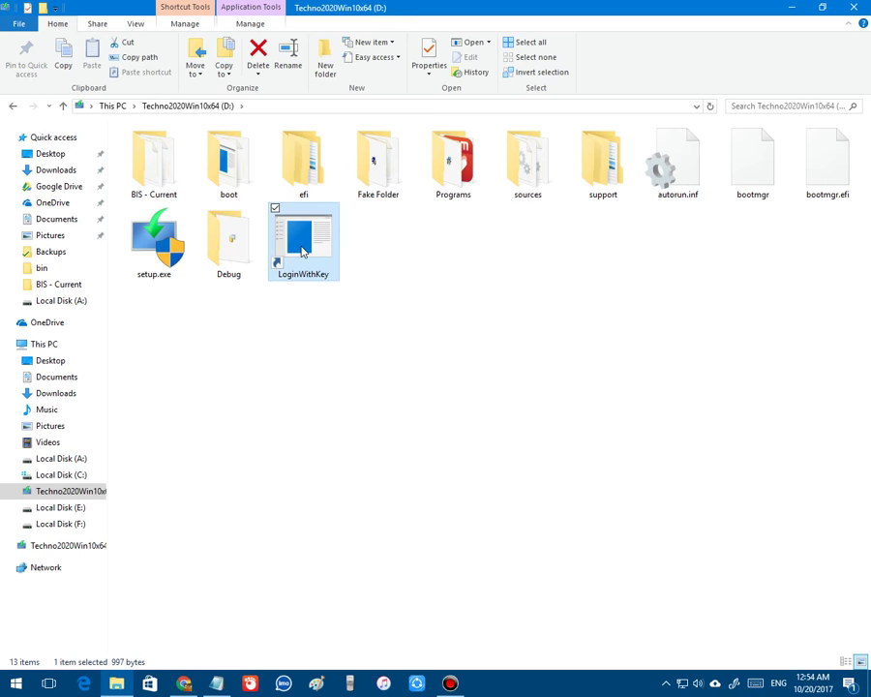
double_click(299, 263)
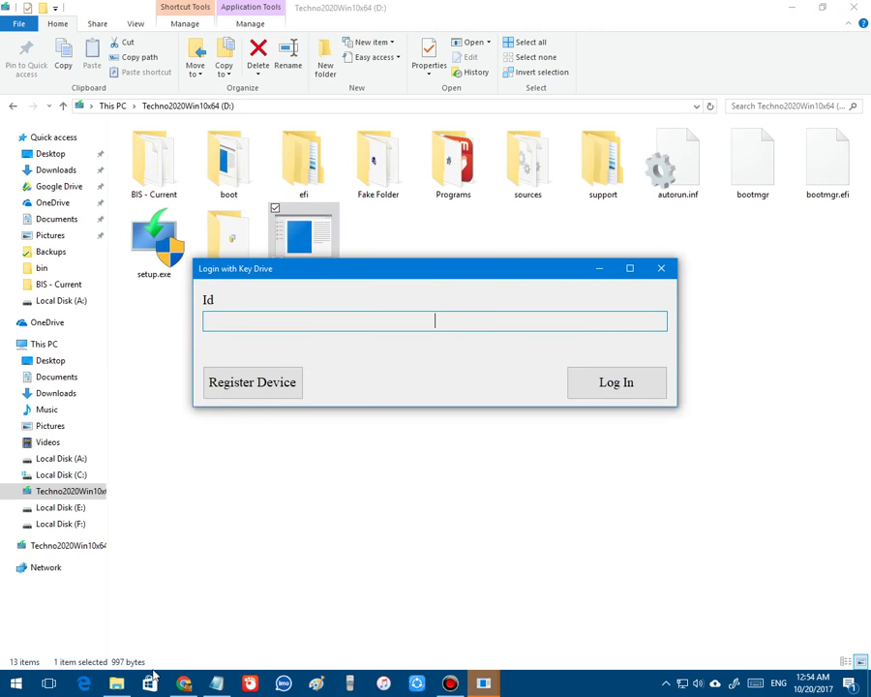
left_click(217, 683)
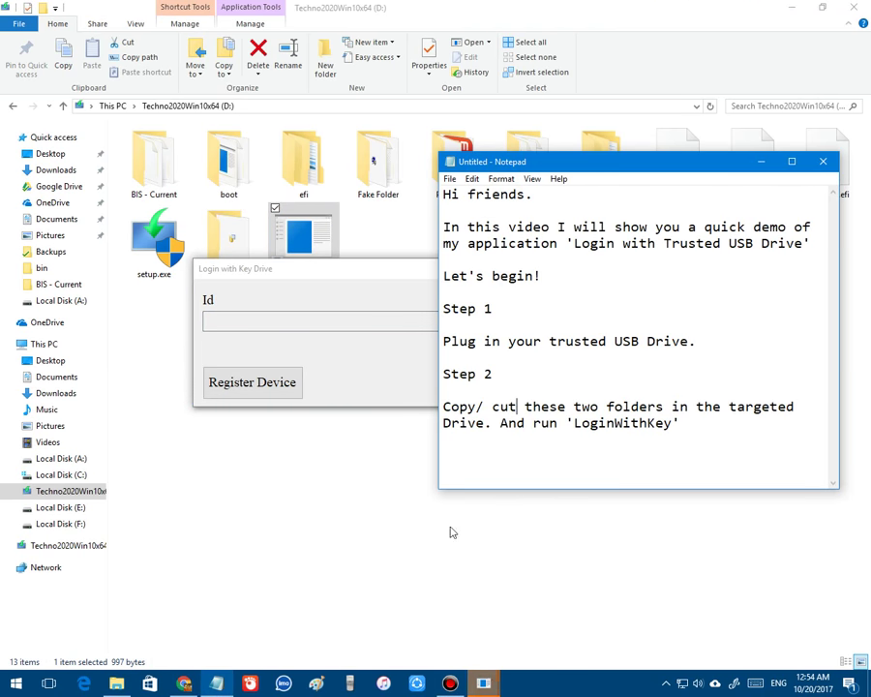
left_click(386, 279)
left_click(654, 268)
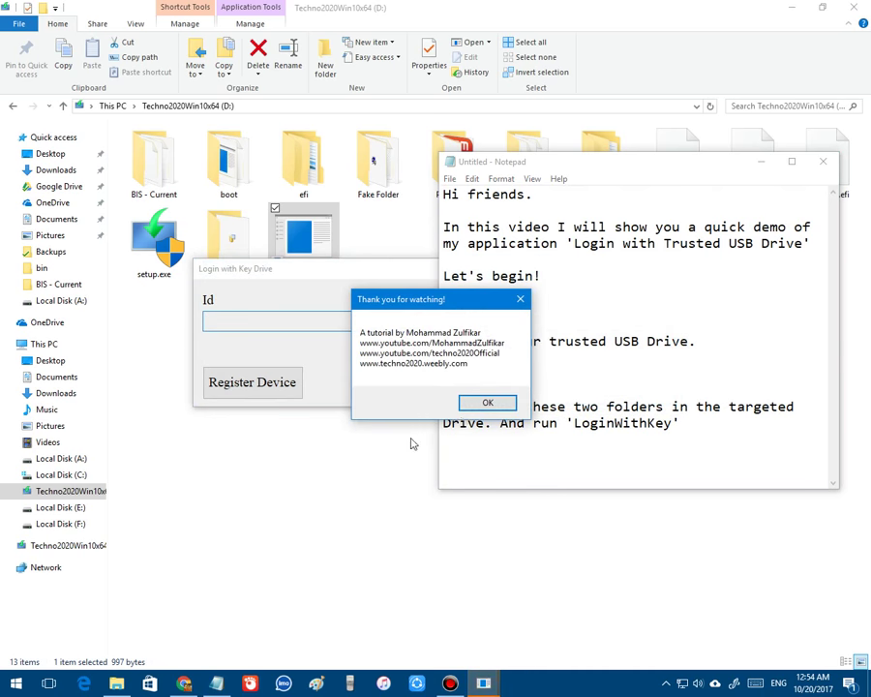
left_click(382, 402)
left_click(364, 294)
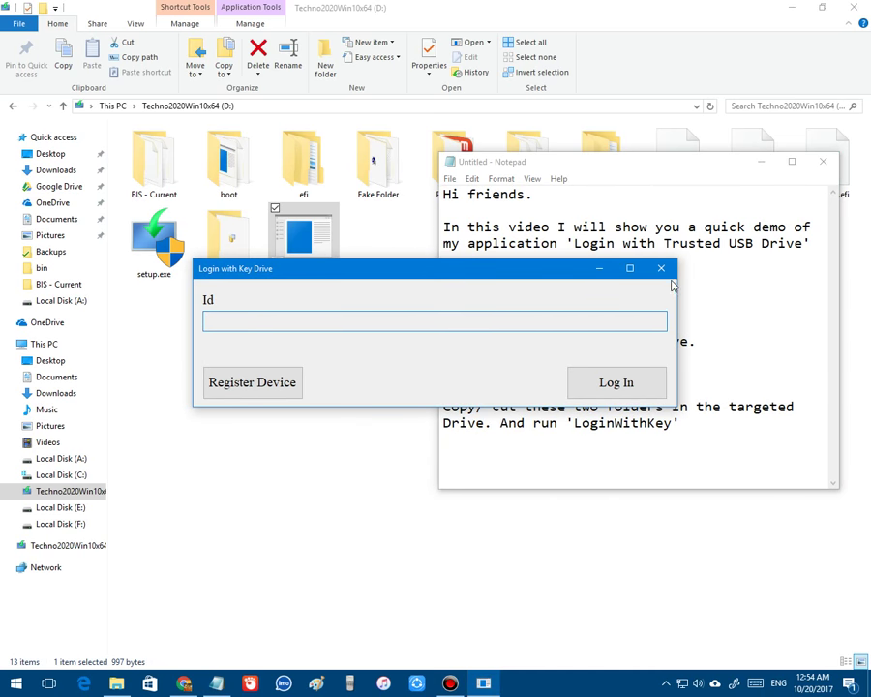
left_click(662, 268)
left_click(488, 403)
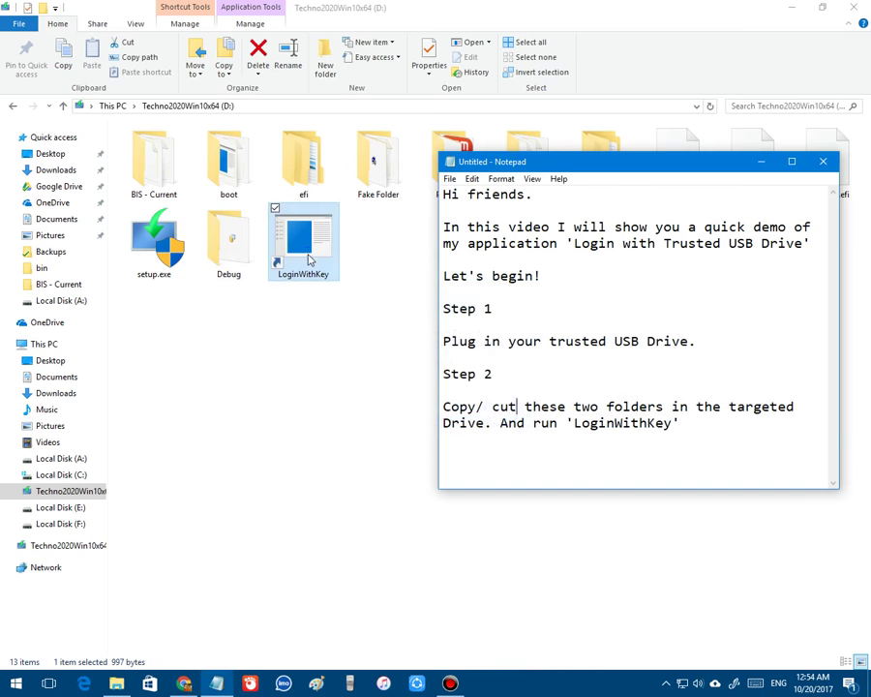
Step: Run LoginWithKey from the USB drive and bring the note back to the front, ready below Step 2
double_click(306, 254)
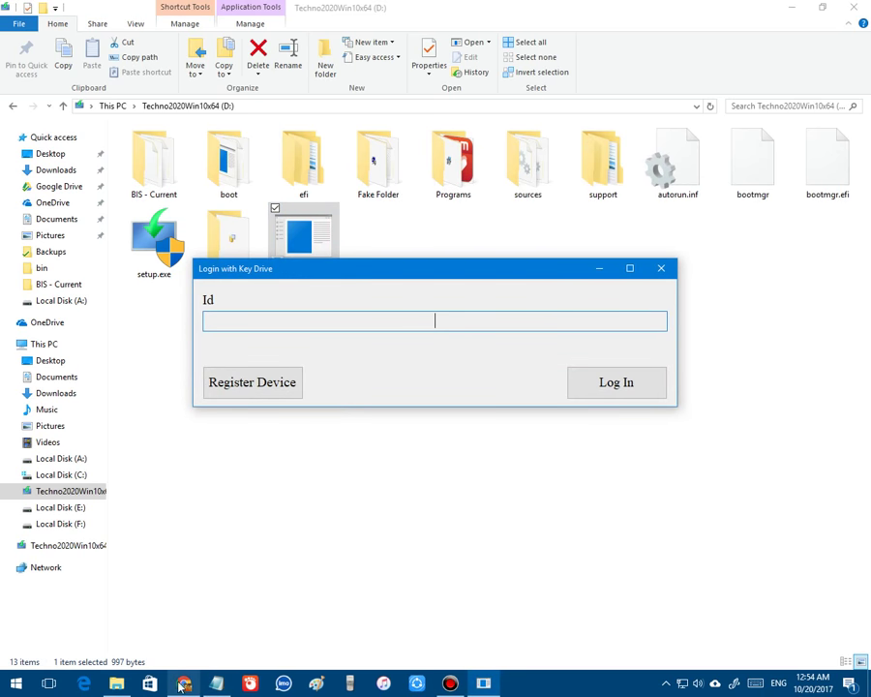
left_click(217, 683)
left_click(610, 482)
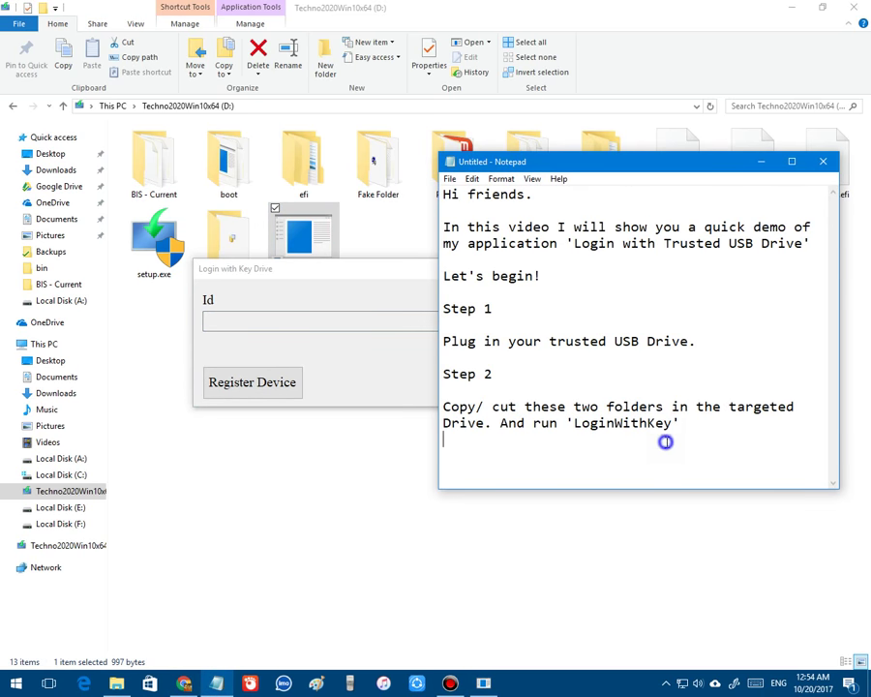
Step: Write the heading "Step 3" and below it "Click on 'Register Device' button and close the application"
type("Step 3")
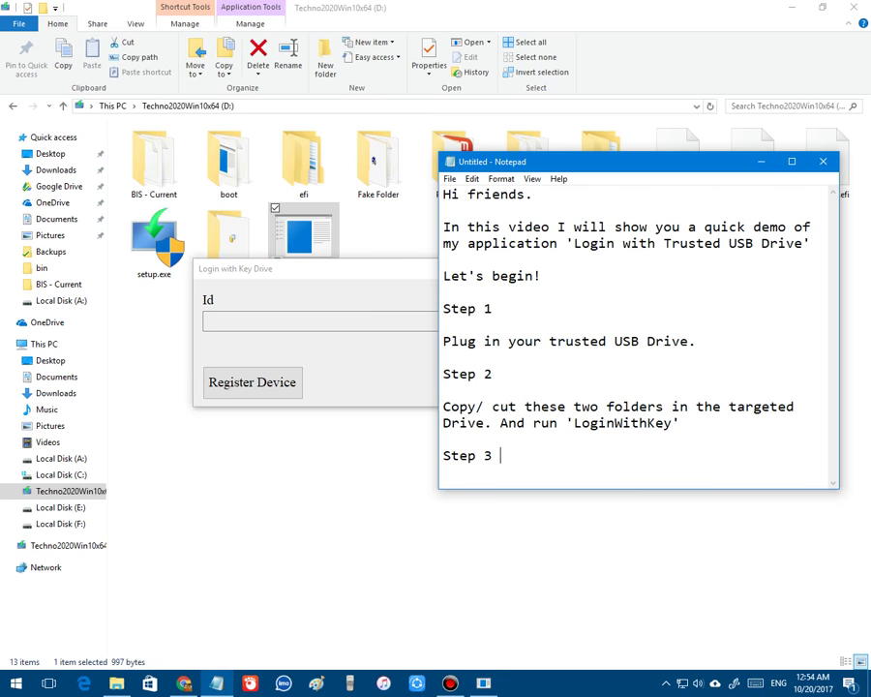
key("Return")
key("Return")
type("Cli")
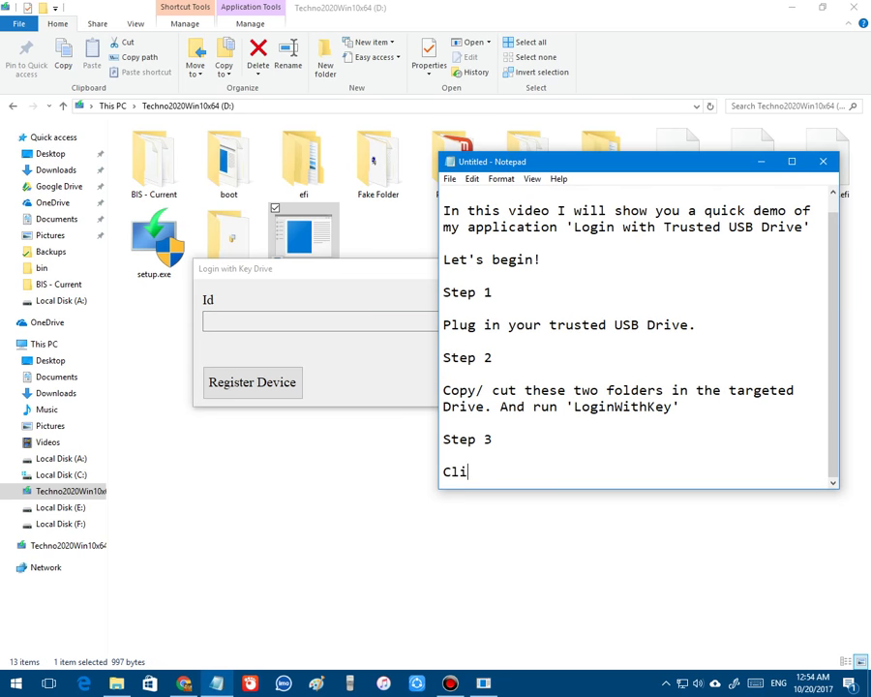
type("ck on 'Regist")
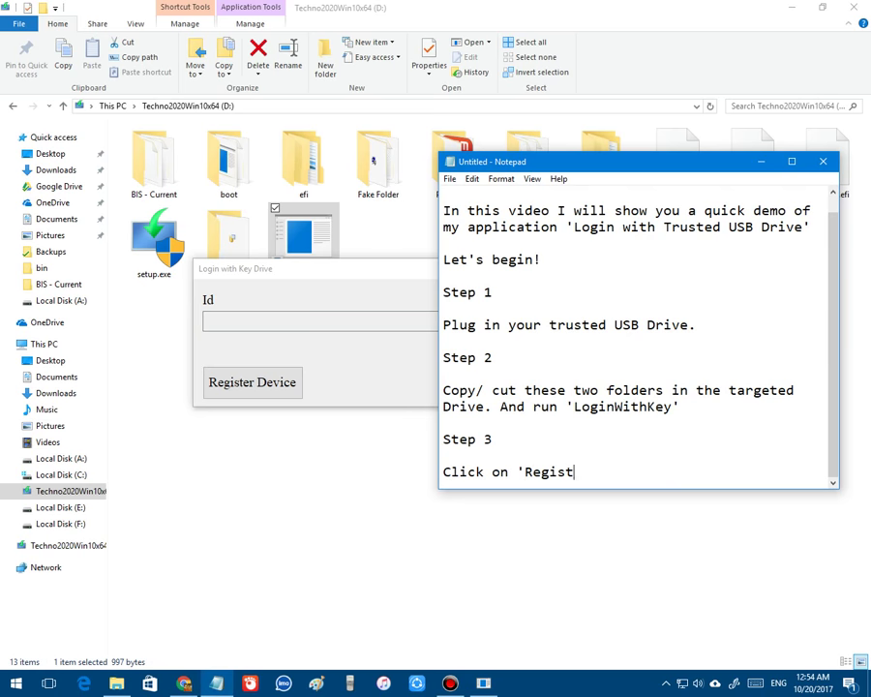
type("er Device' button and cl")
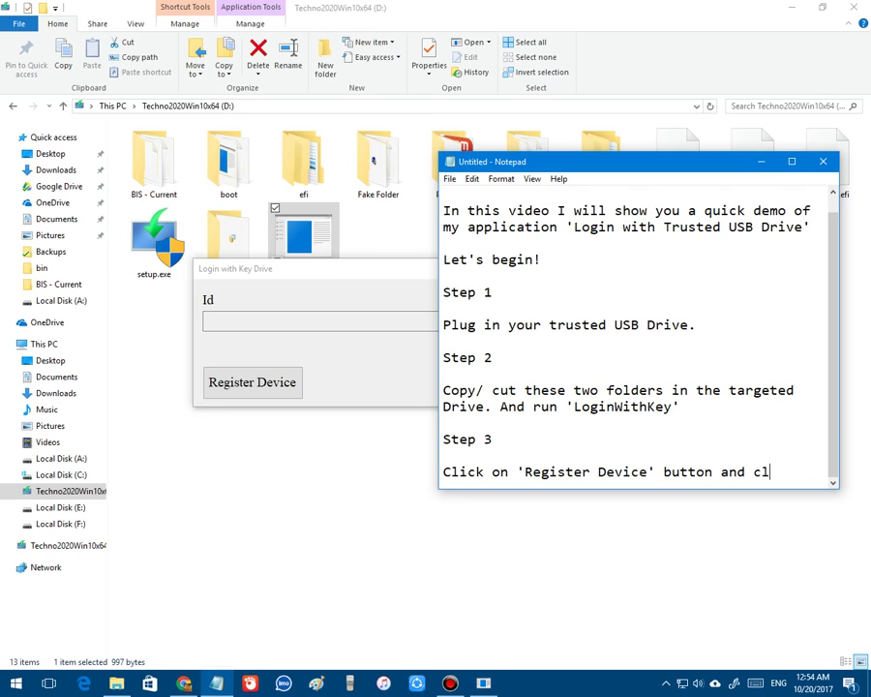
type("ose the appl")
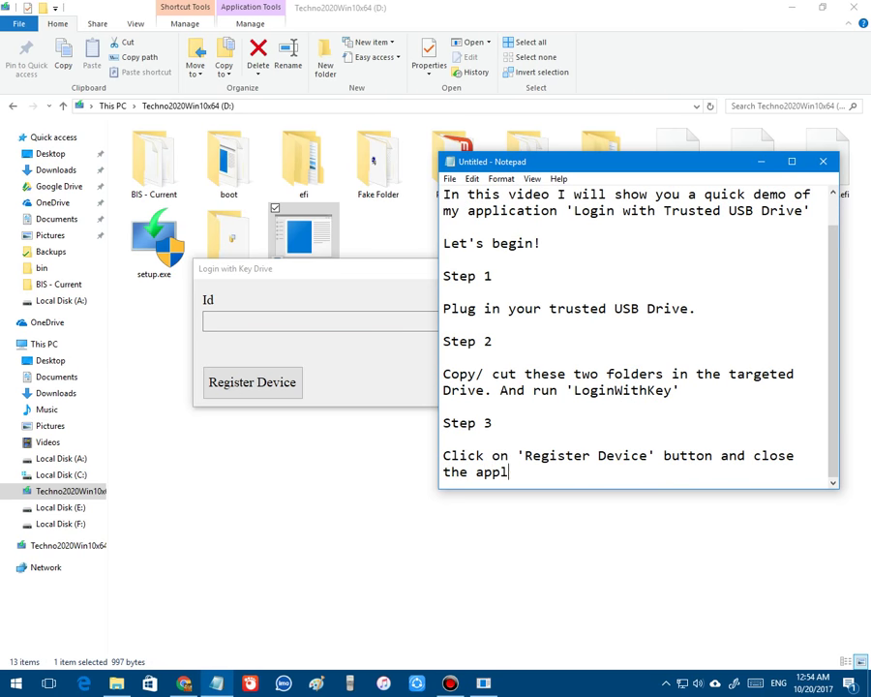
type("ication")
key("Return")
key("Return")
Step: Register the USB drive as the trusted device in the Login with Key Drive window
left_click(296, 384)
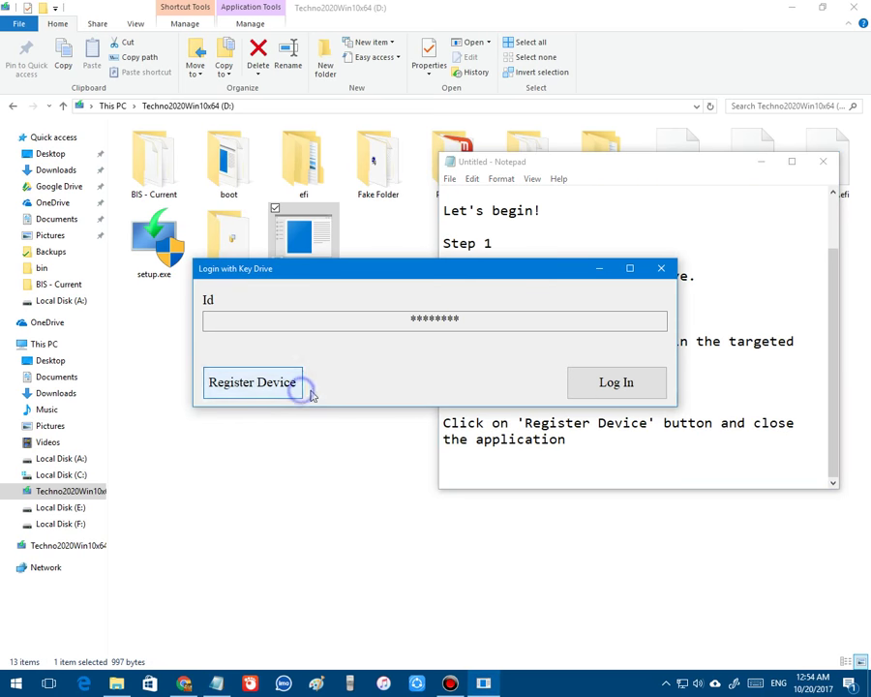
Step: Close the Login with Key Drive application and add the heading "Step 4" to the note
left_click(661, 272)
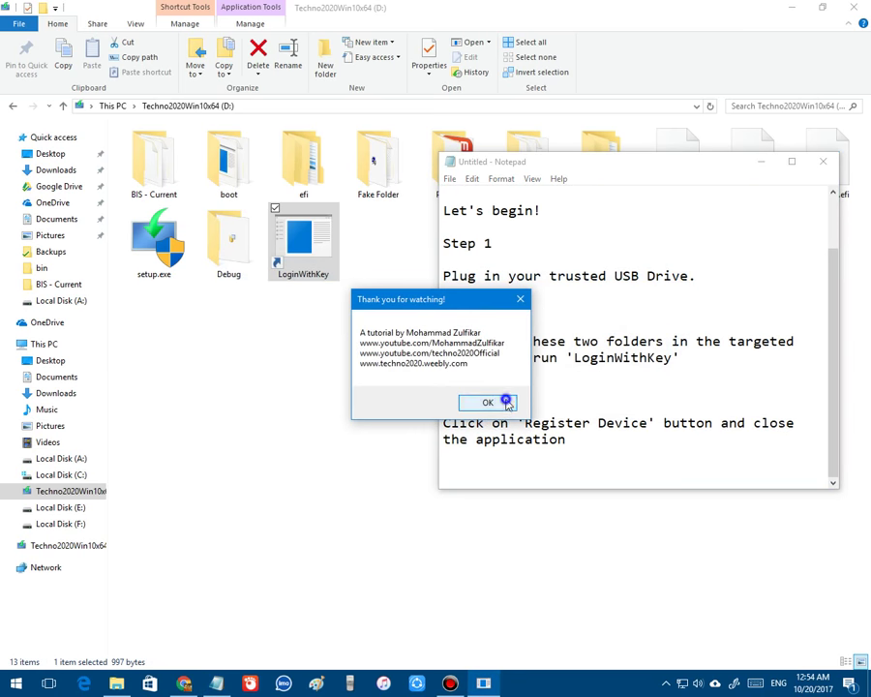
left_click(541, 452)
type("Step ")
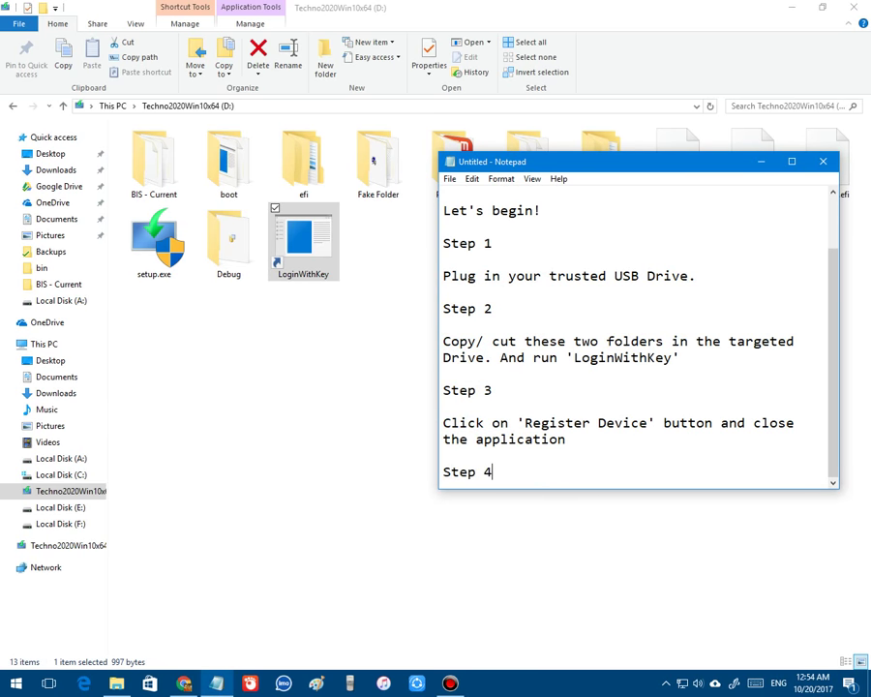
type("4")
key("Return")
key("Return")
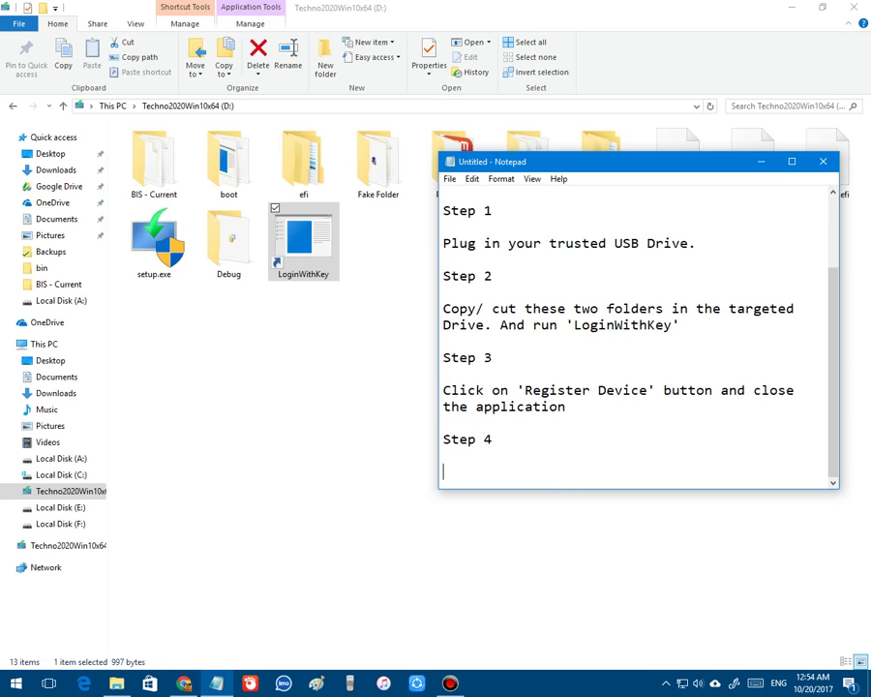
Step: Write "Now cut those two copied folder and shortcut and paste it back to the desktop." below the Step 4 heading
type("Now cut those")
key("BackSpace")
key("BackSpace")
type("o")
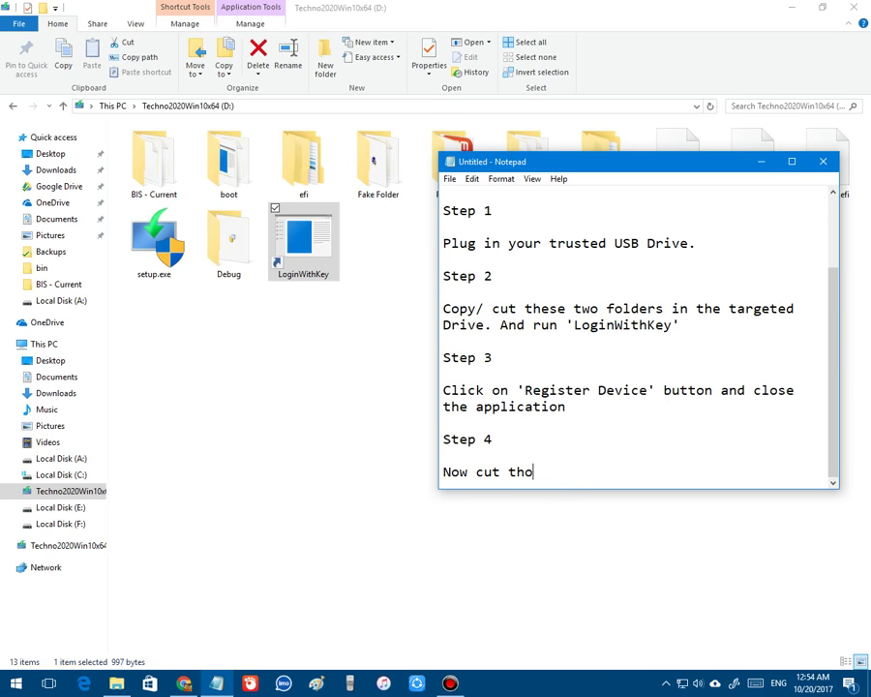
type("se two copied f")
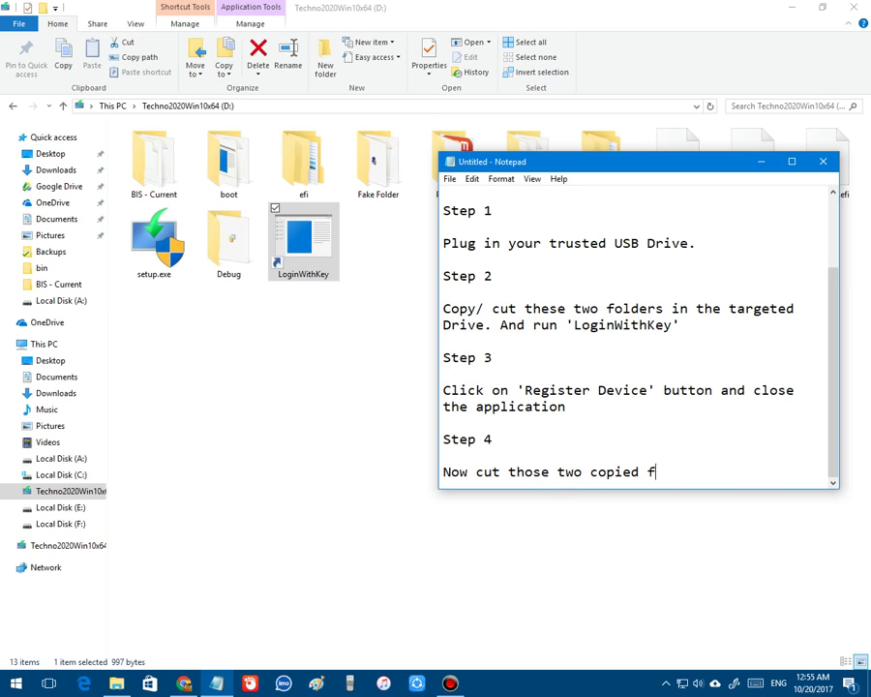
type("older and shor")
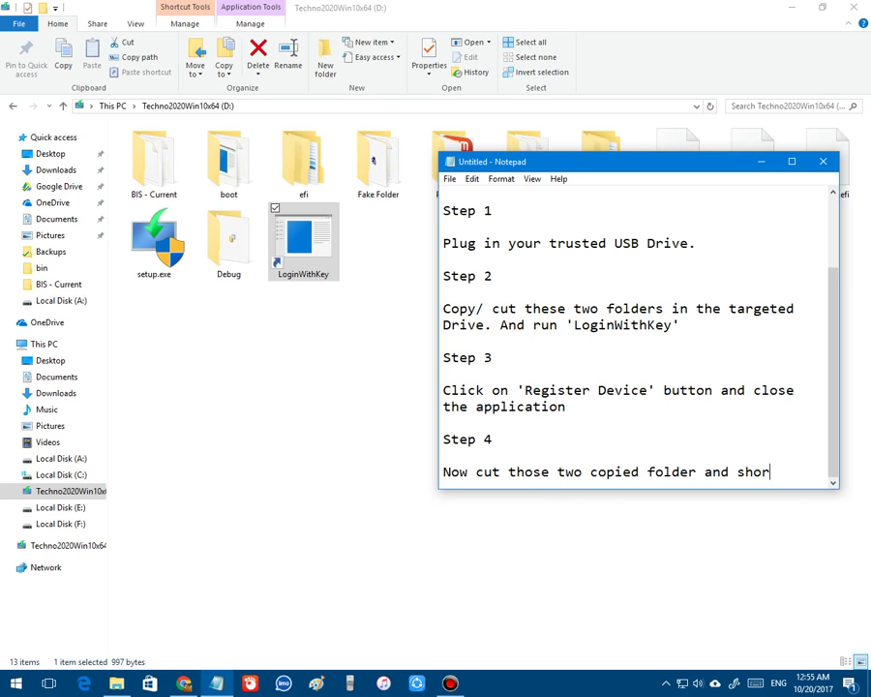
type("tcut and pa")
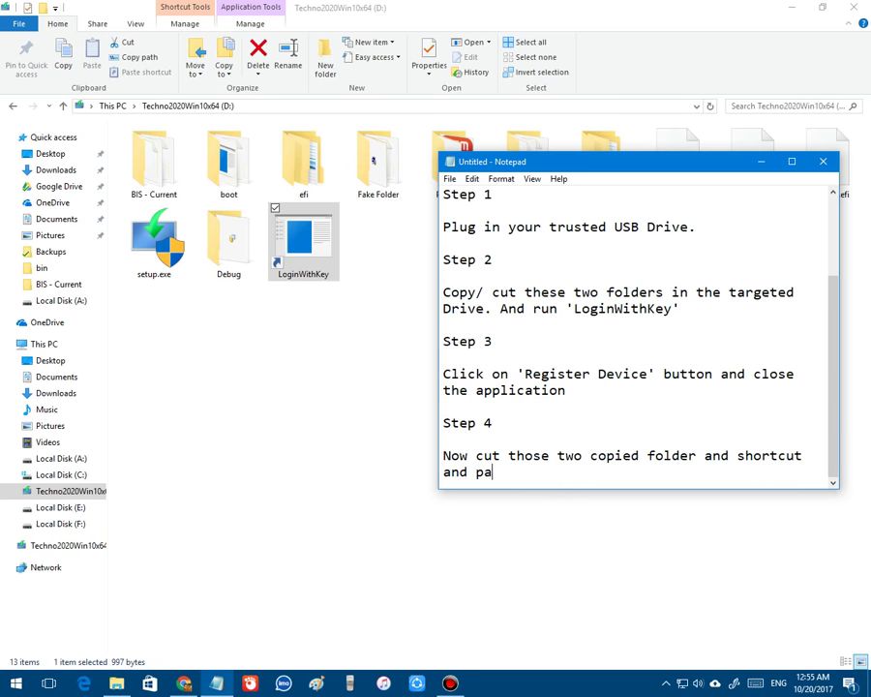
type("ste it back to ")
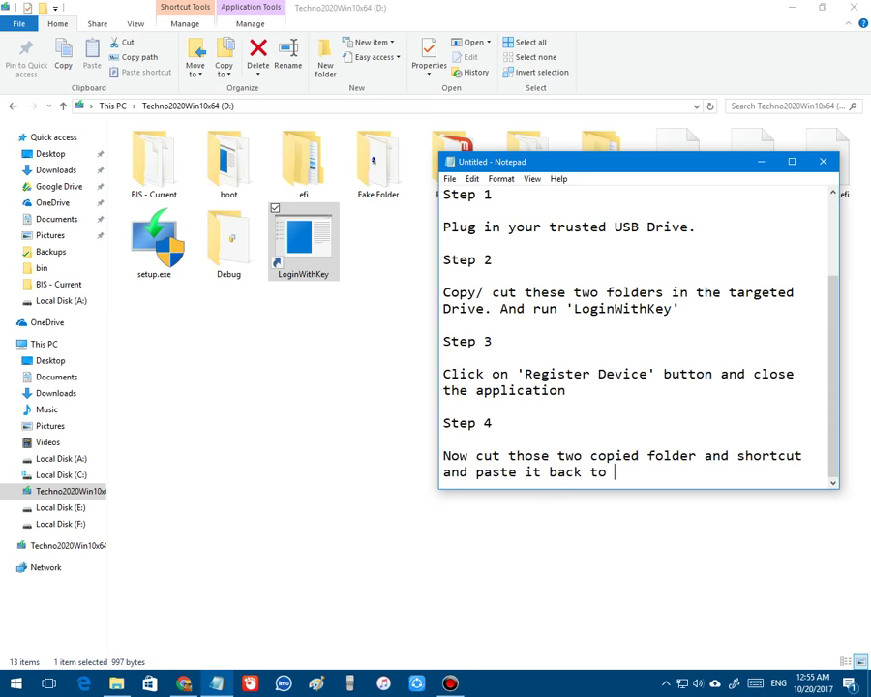
type("the desktop")
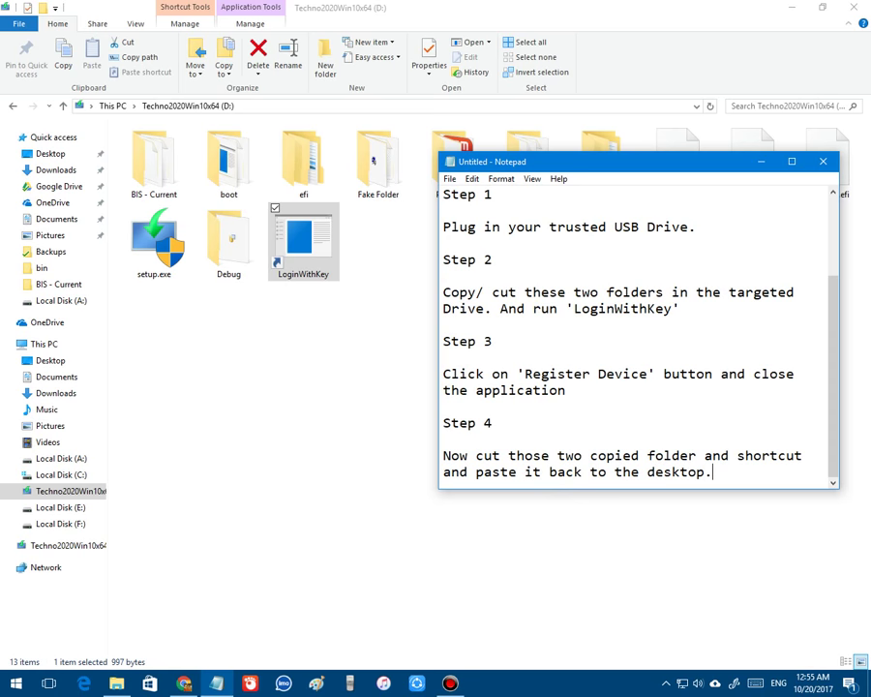
type(".")
key("Return")
key("Return")
Step: Move the Debug folder and LoginWithKey shortcut from the Techno2020Win10x64 (D:) drive to the desktop, closing the drive's window
left_click_drag(328, 337, 194, 193)
left_click(132, 46)
left_click(854, 7)
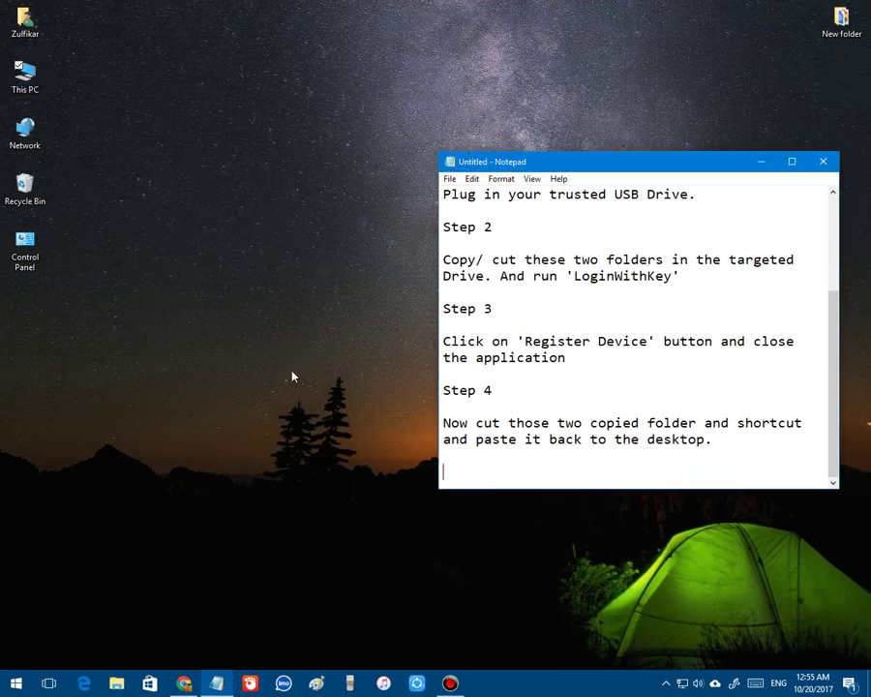
right_click(292, 373)
left_click(325, 432)
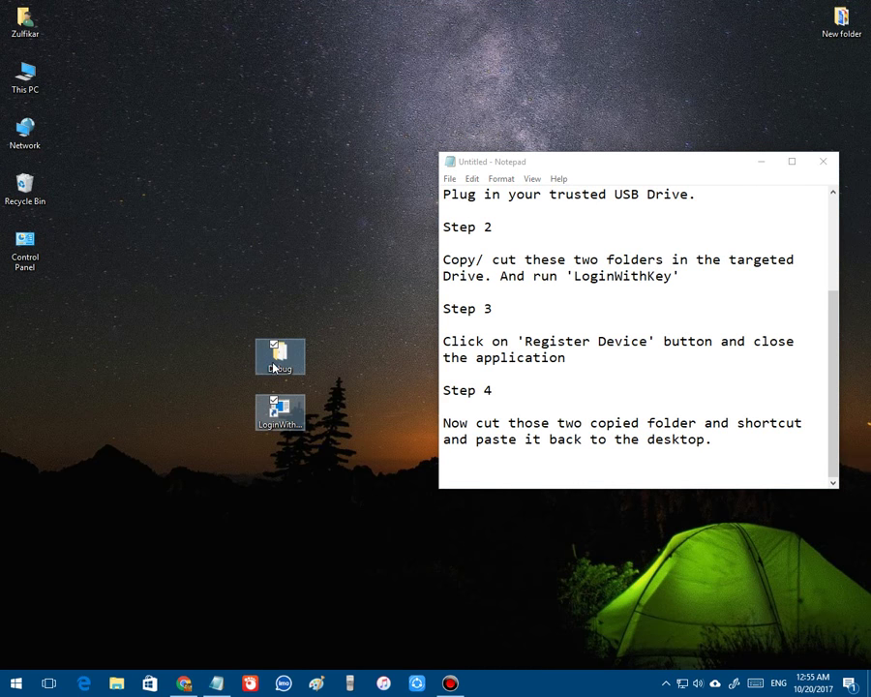
Step: Add the heading "Step 5" to the note, with a blank line above and below it
left_click(664, 469)
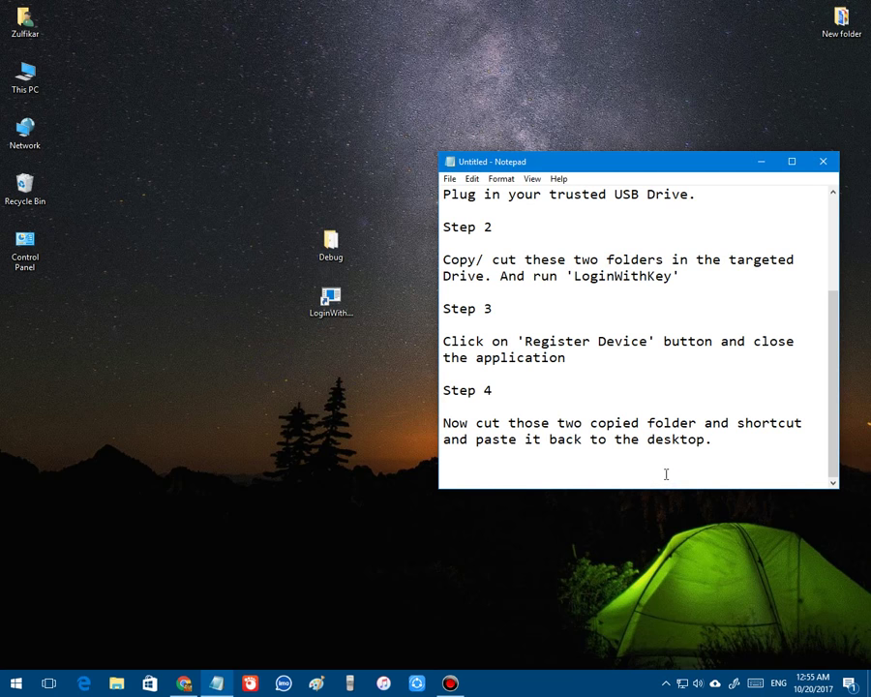
type("T")
key("BackSpace")
key("BackSpace")
key("BackSpace")
key("Return")
type("S")
key("BackSpace")
type("Step 5")
key("Return")
key("Return")
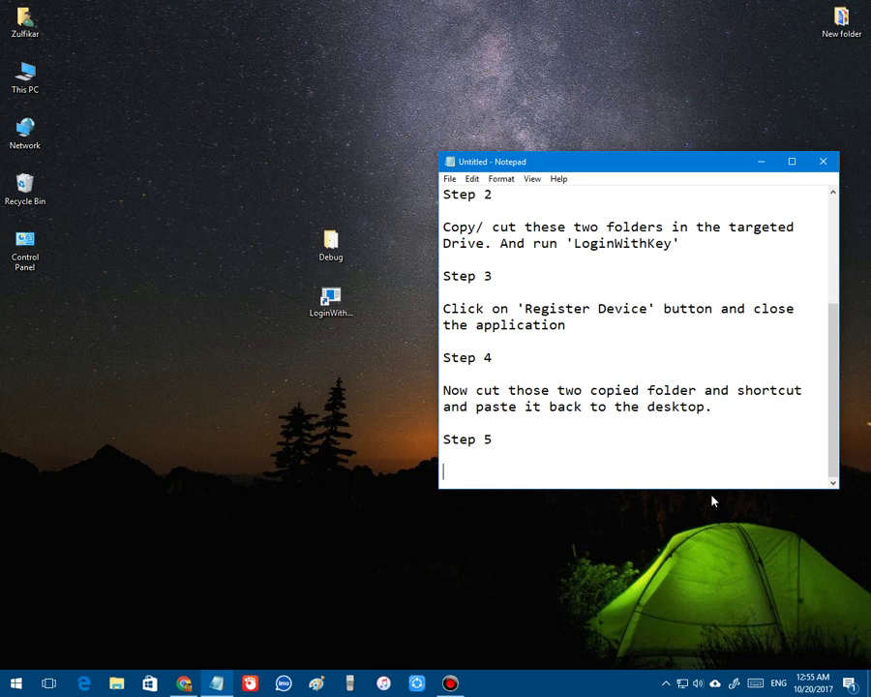
Step: Write "Now re-open the application 'LoginWithKeys'" below the Step 5 heading
type("Now re0")
key("BackSpace")
type("-open the ")
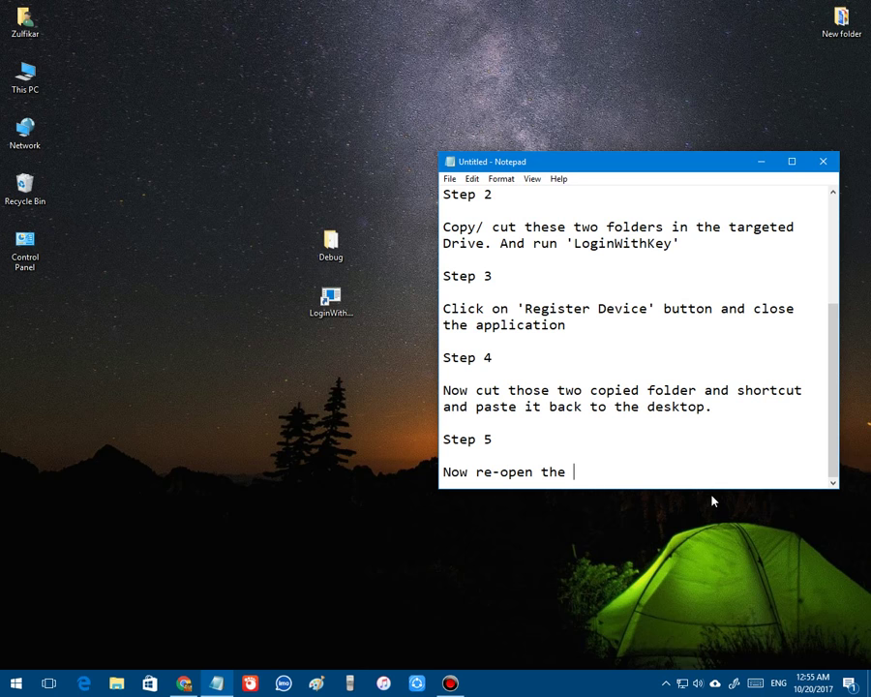
type("application '")
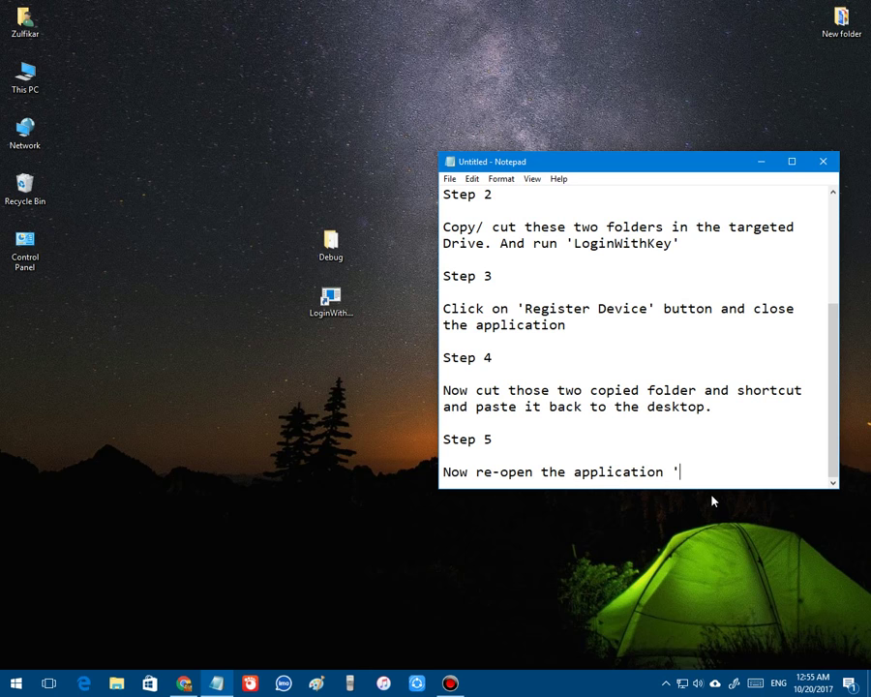
type("LoginWithKeys'")
key("Return")
key("Return")
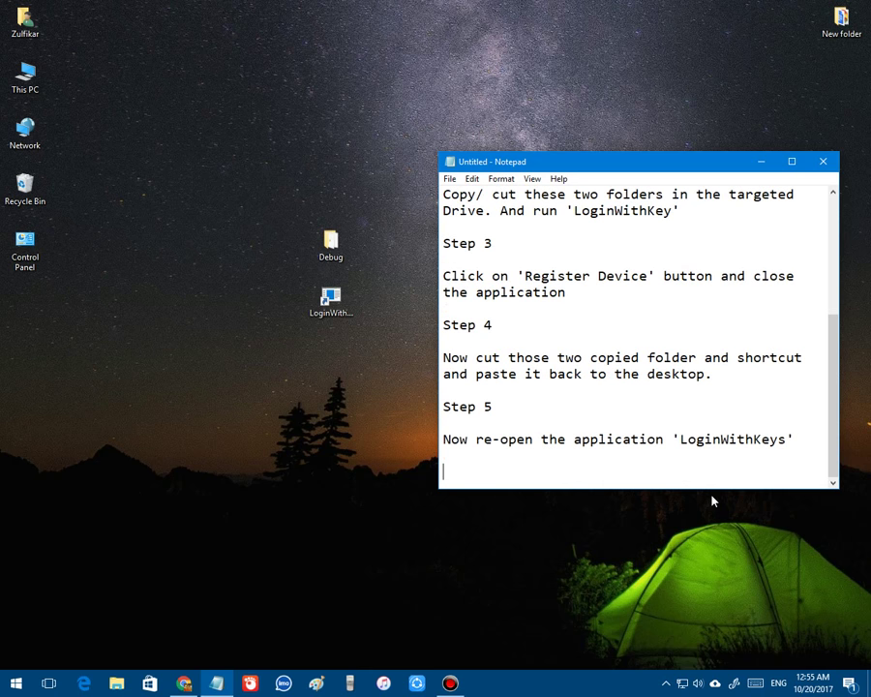
Step: Run LoginWithKey from the desktop and continue the Step 5 text in the note with "and check if it works."
double_click(328, 305)
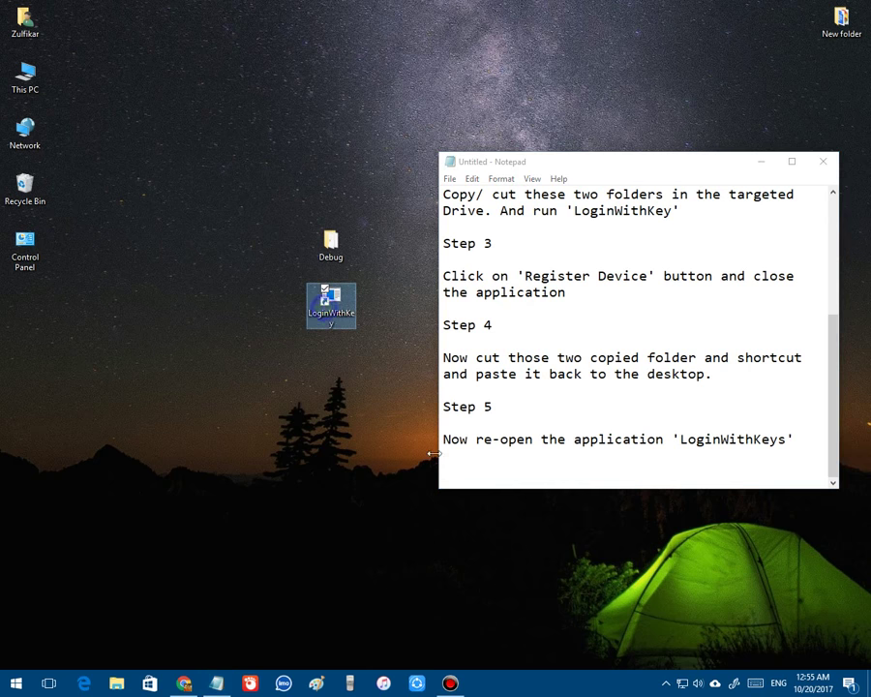
left_click(794, 442)
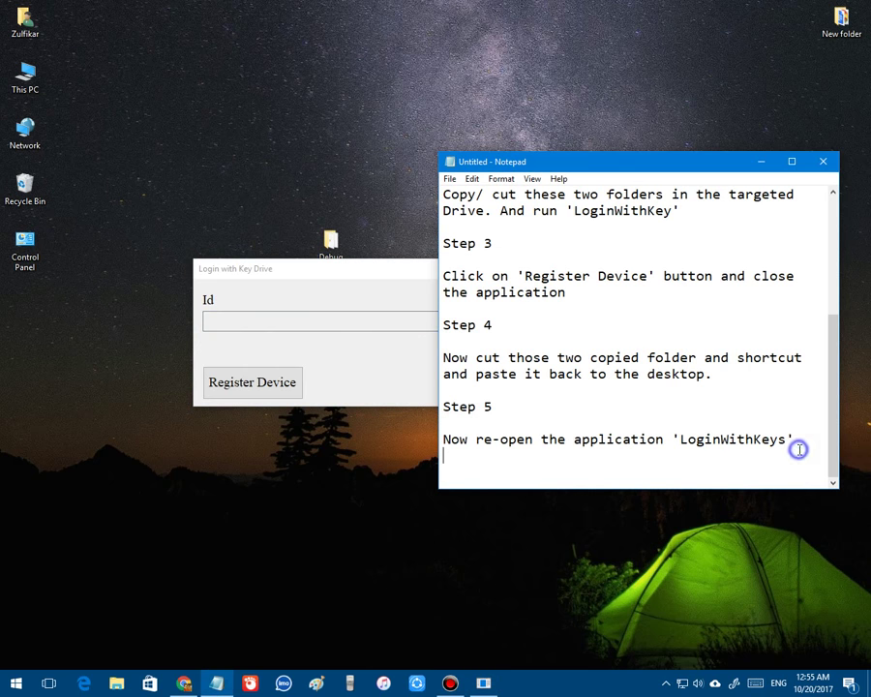
type("and ")
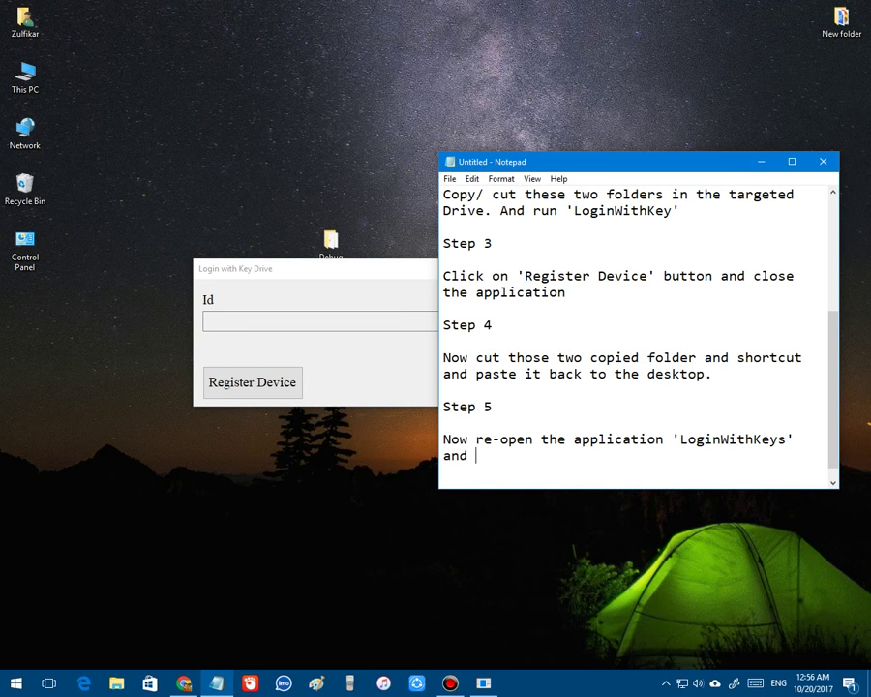
type("check if it wor")
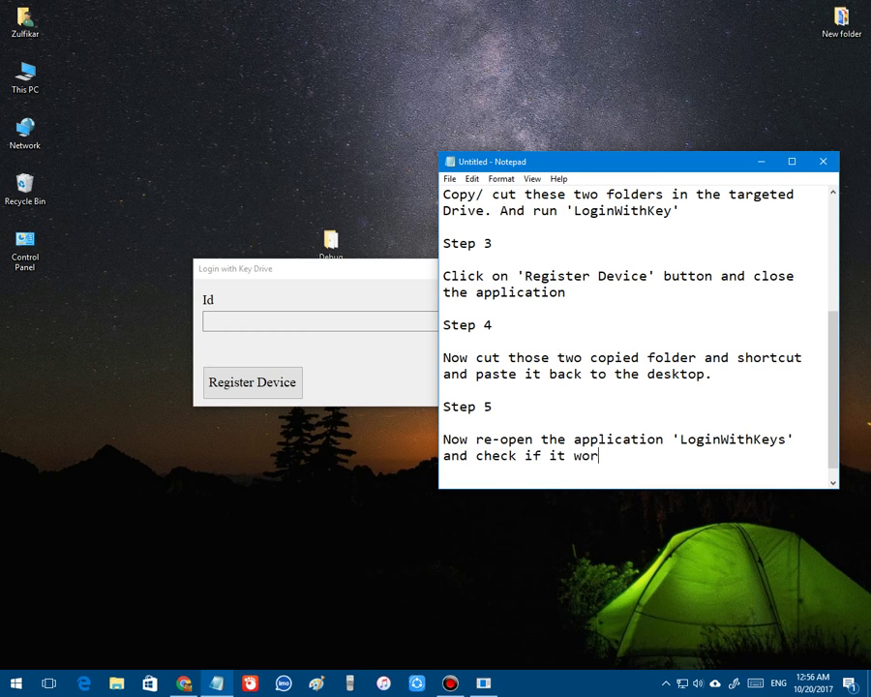
type("ks.")
key("Return")
key("Return")
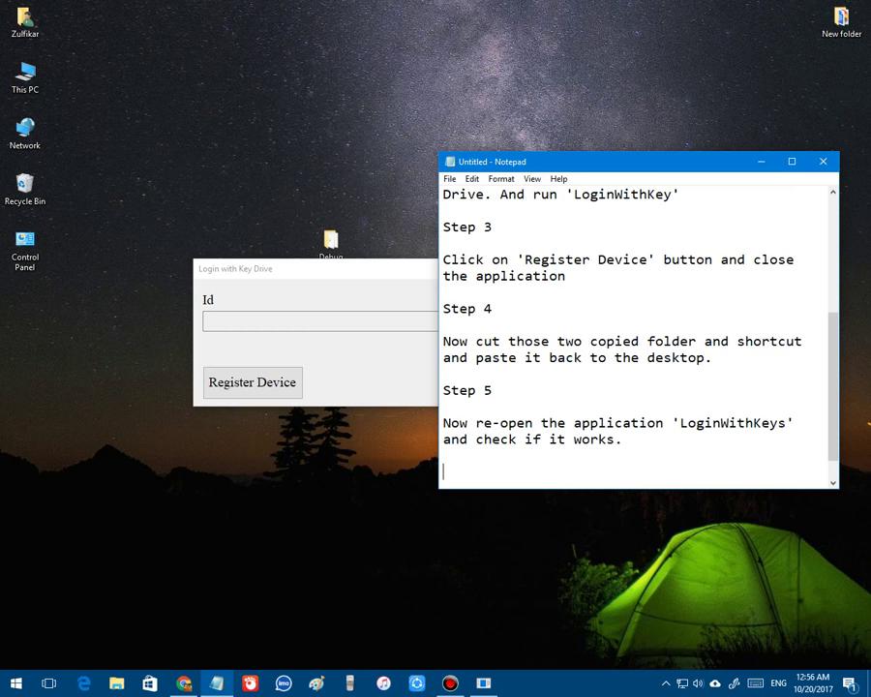
Step: Test the login in the Login with Key Drive window with the USB drive plugged in and dismiss the message
left_click(403, 325)
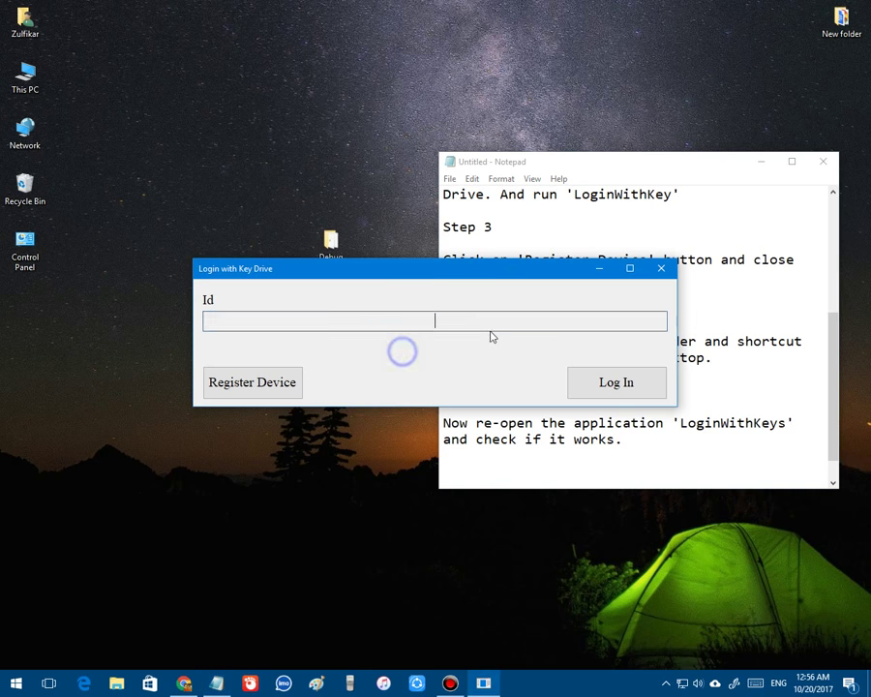
left_click(575, 378)
left_click(450, 395)
Step: Write the heading "Check 1" in the note and below it "Now Un-plug the USB Drive and check what happens."
left_click(505, 472)
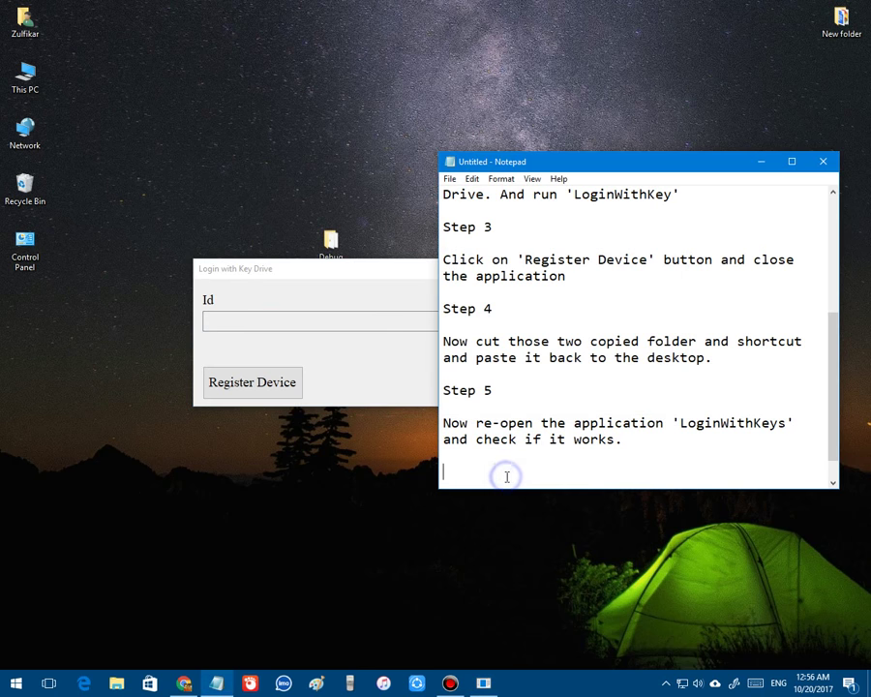
type("Check")
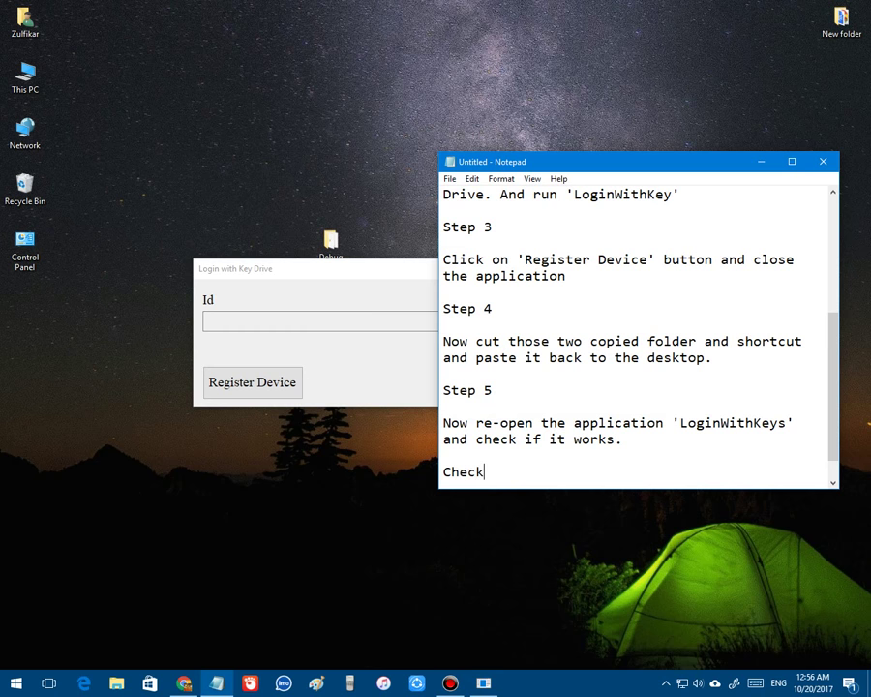
type(" 1")
key("Return")
key("Return")
type("N")
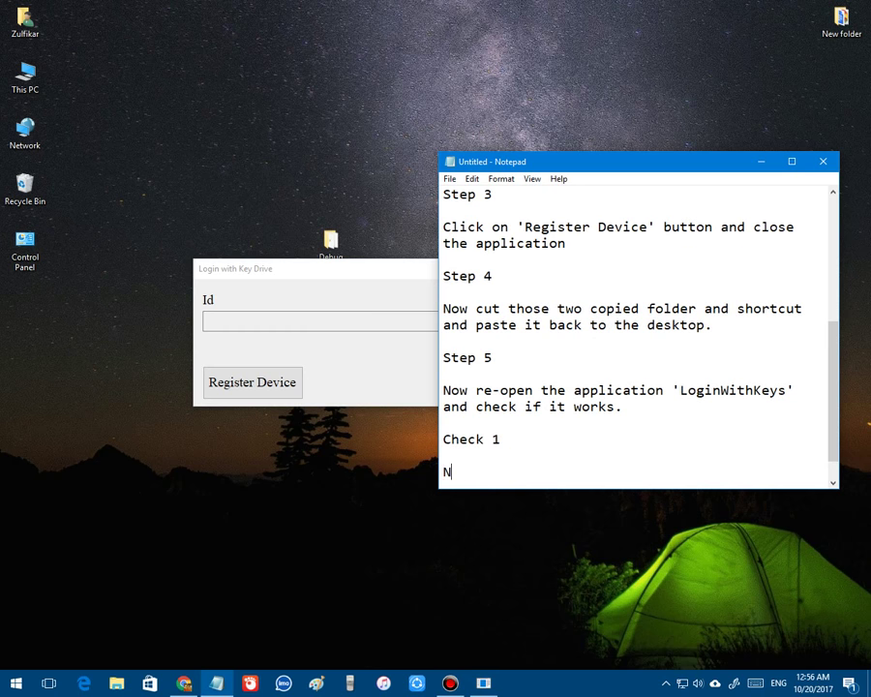
type("ow Un-plug the ")
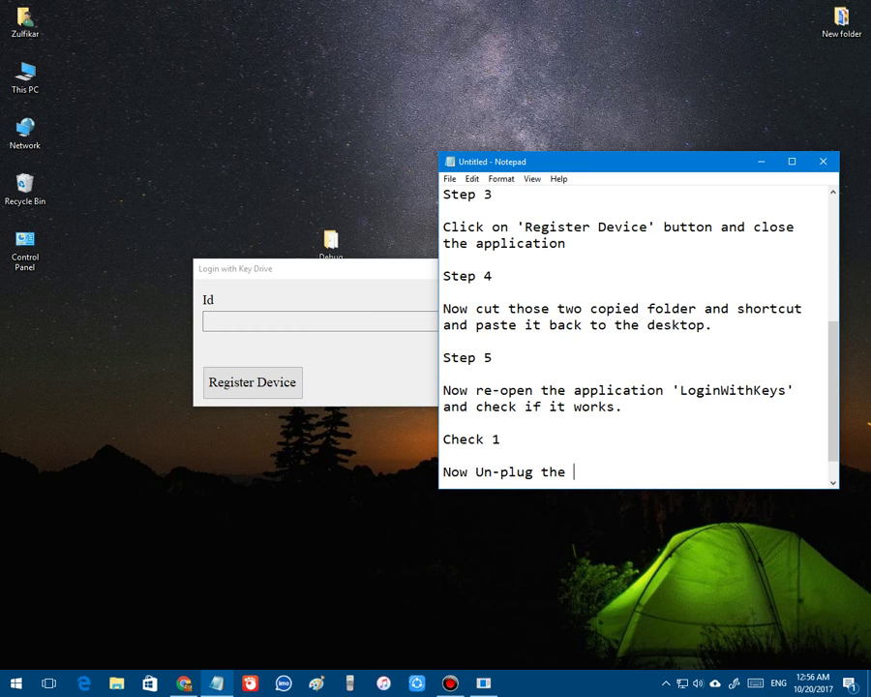
type("USB Drive and ")
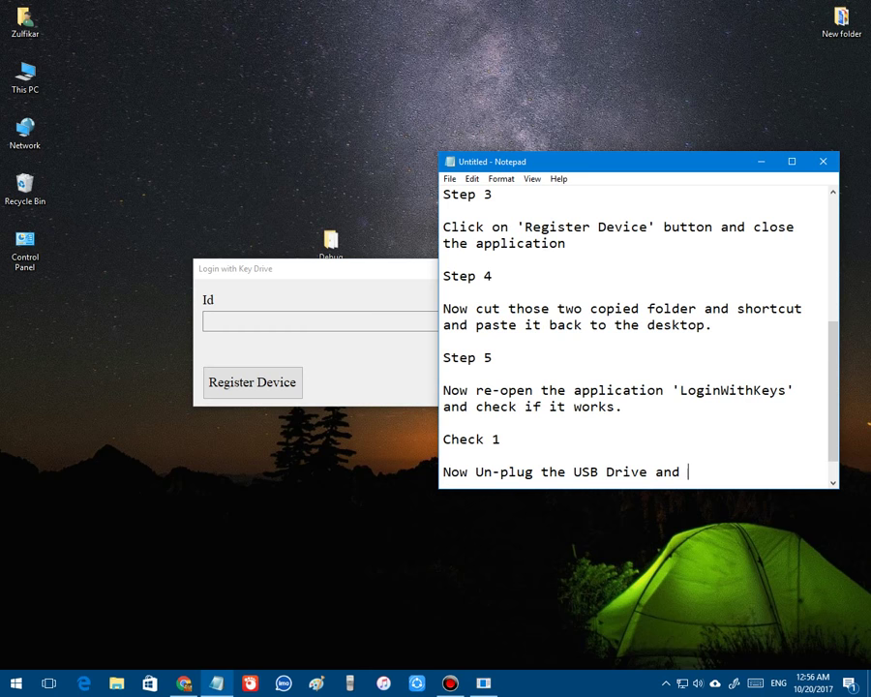
type("check what happed")
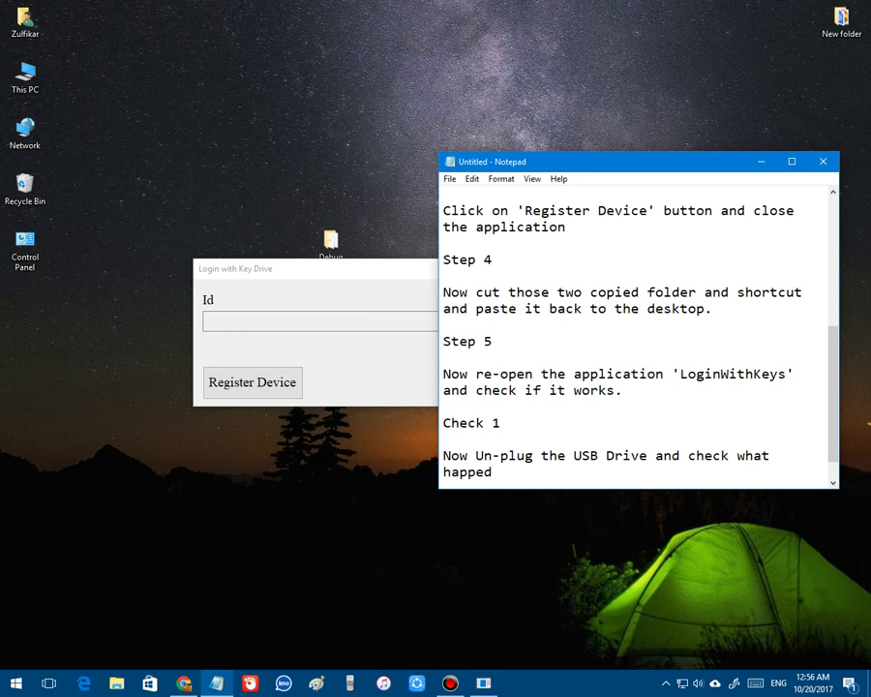
type("s.")
key("Return")
key("Return")
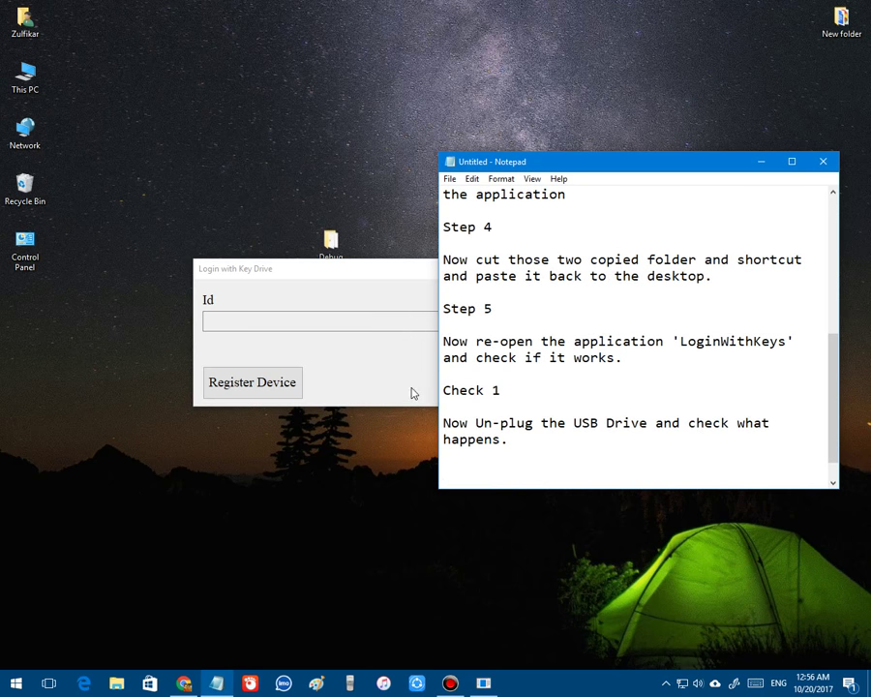
Step: Eject the USB drive, try logging in through Login with Key Drive without it, and dismiss the message
left_click(414, 392)
left_click(665, 683)
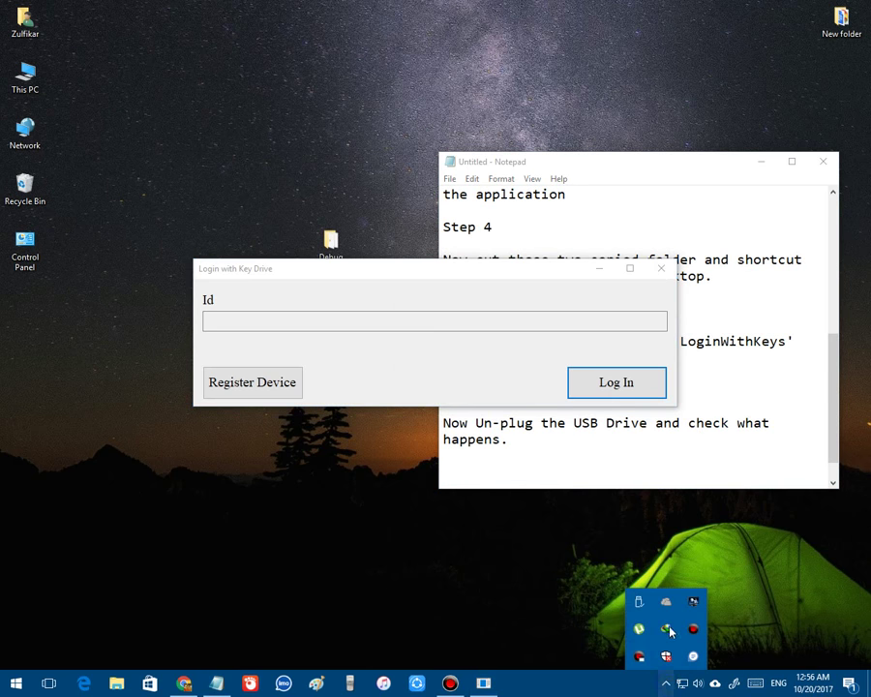
right_click(668, 629)
left_click(676, 677)
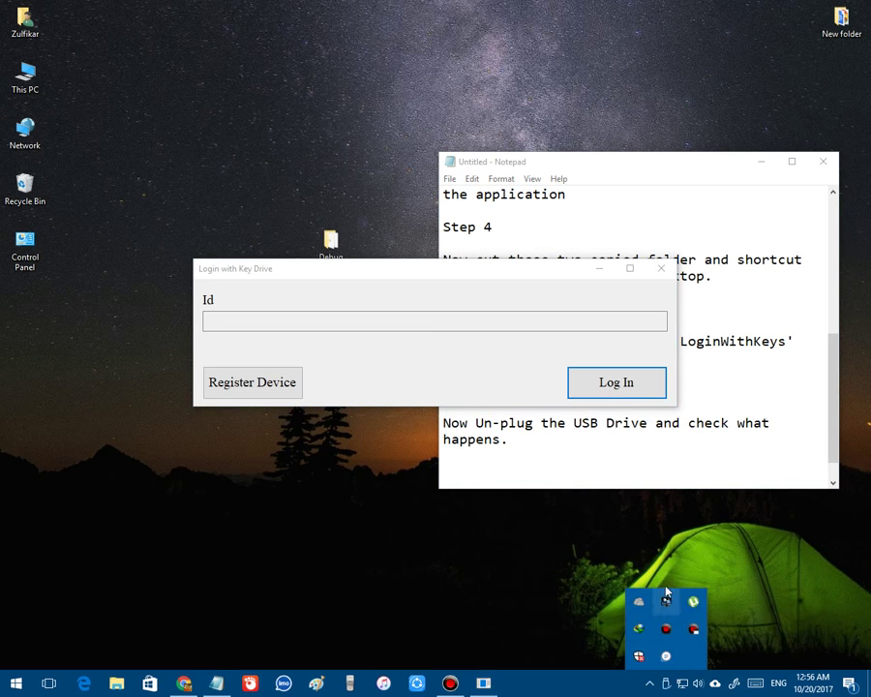
left_click(788, 626)
left_click(572, 569)
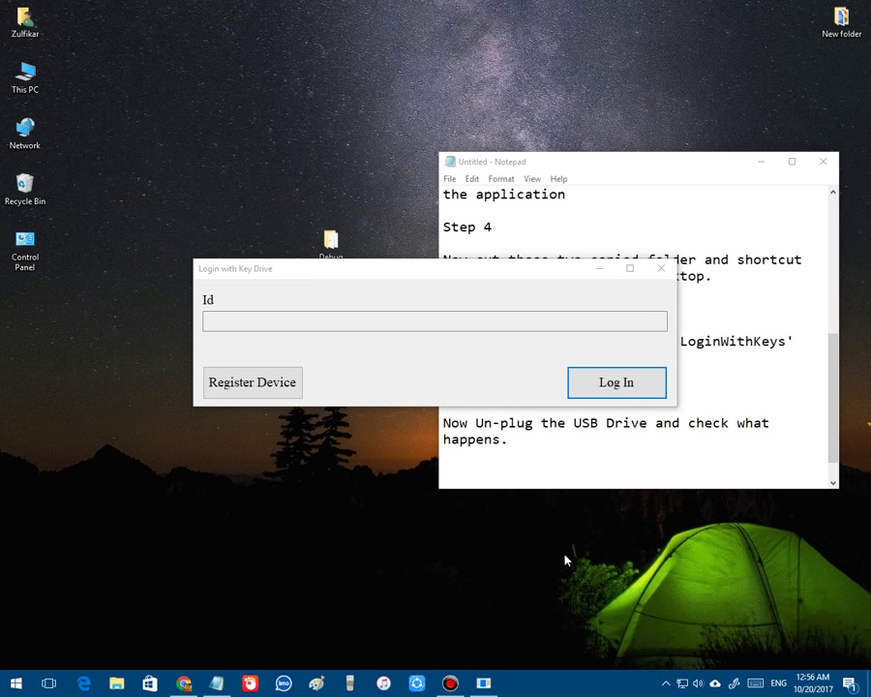
left_click(605, 397)
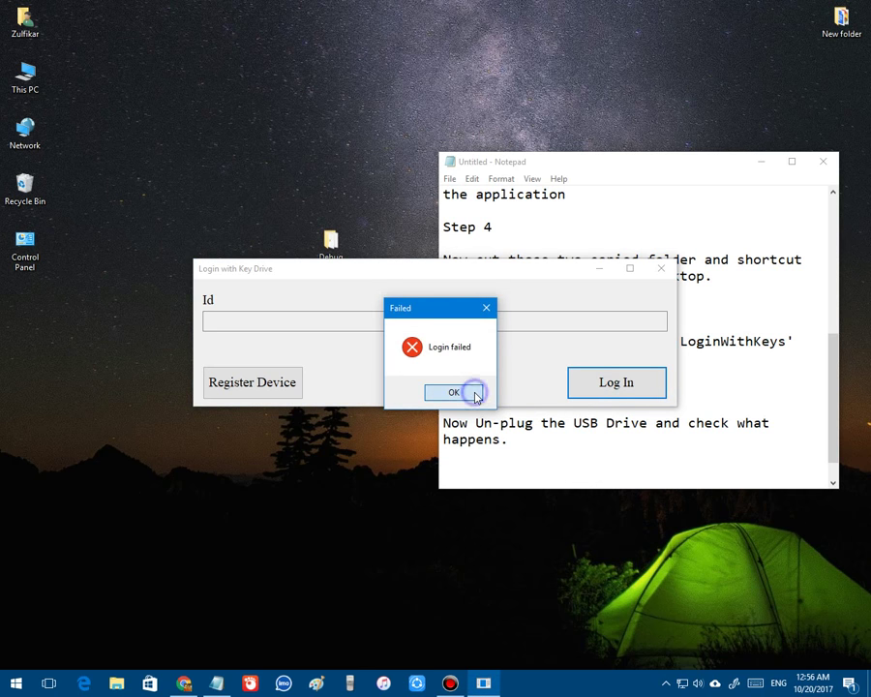
left_click(476, 396)
Step: Write the heading "Check 2" in the note and below it "Now lets plug the USB Drive again and check what happens."
left_click(521, 461)
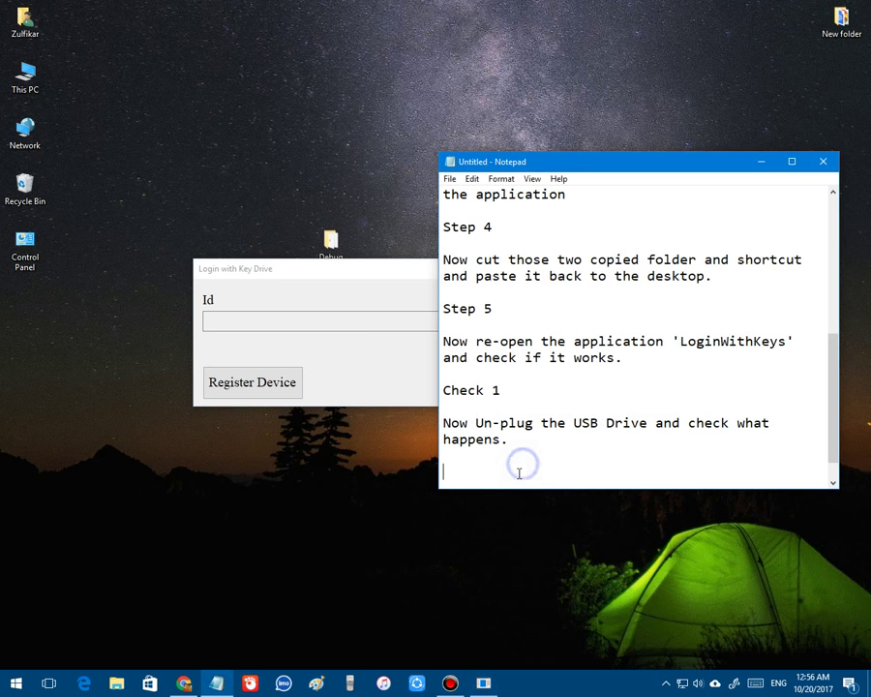
type("Che")
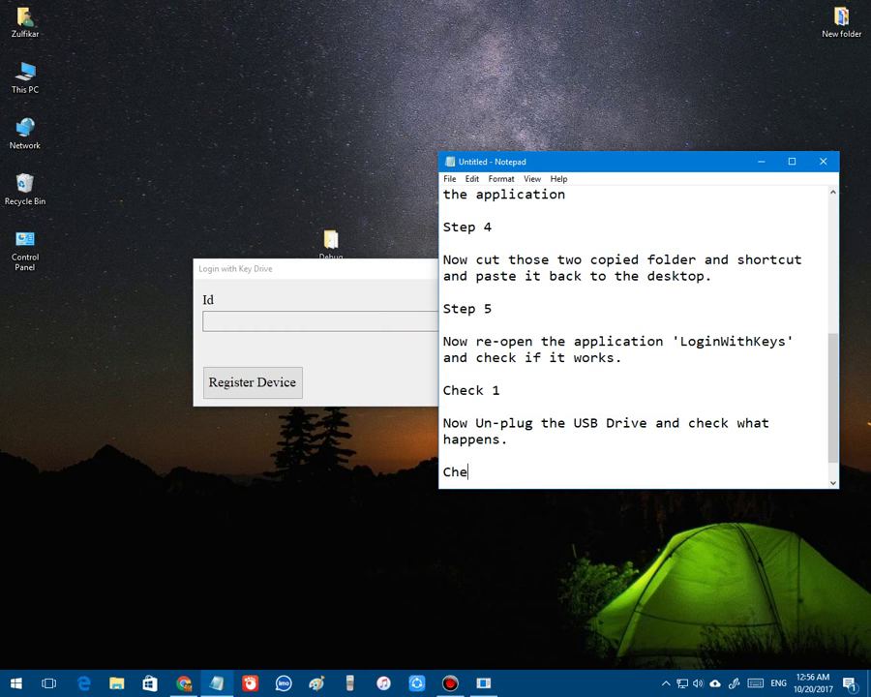
type("ck 2")
key("Return")
key("Return")
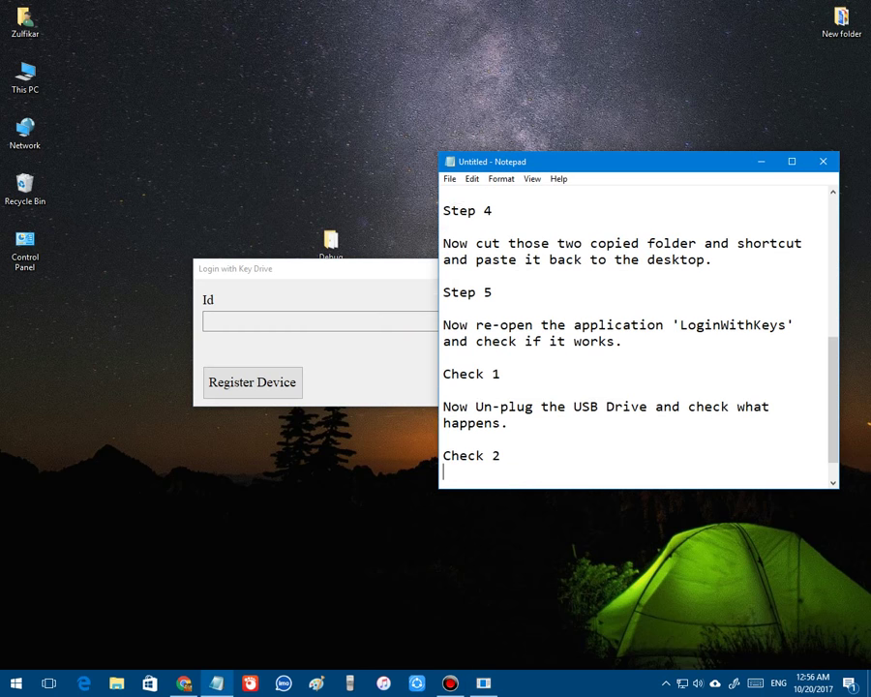
type("BNo")
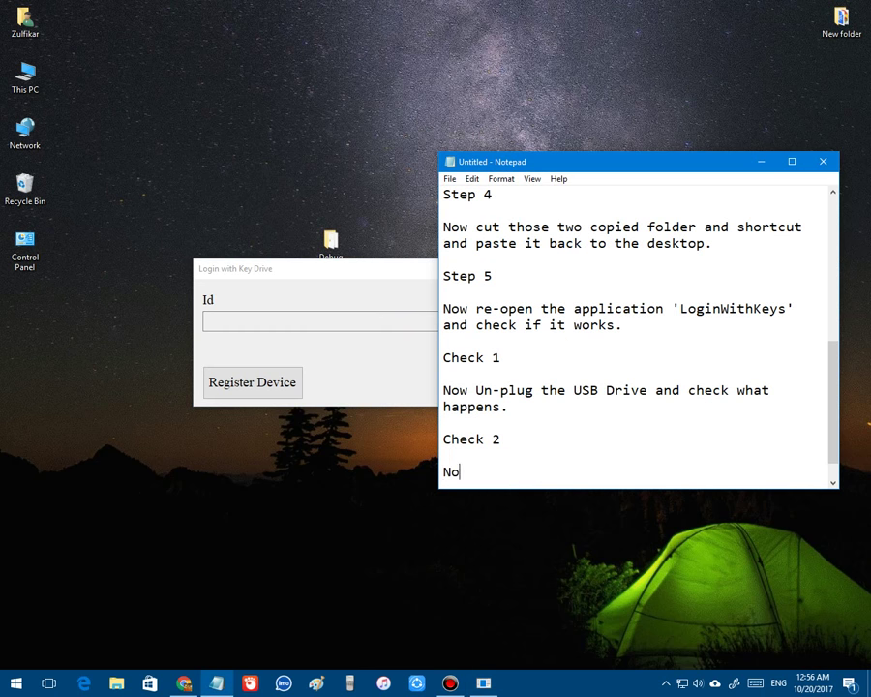
type("w lets plug the ")
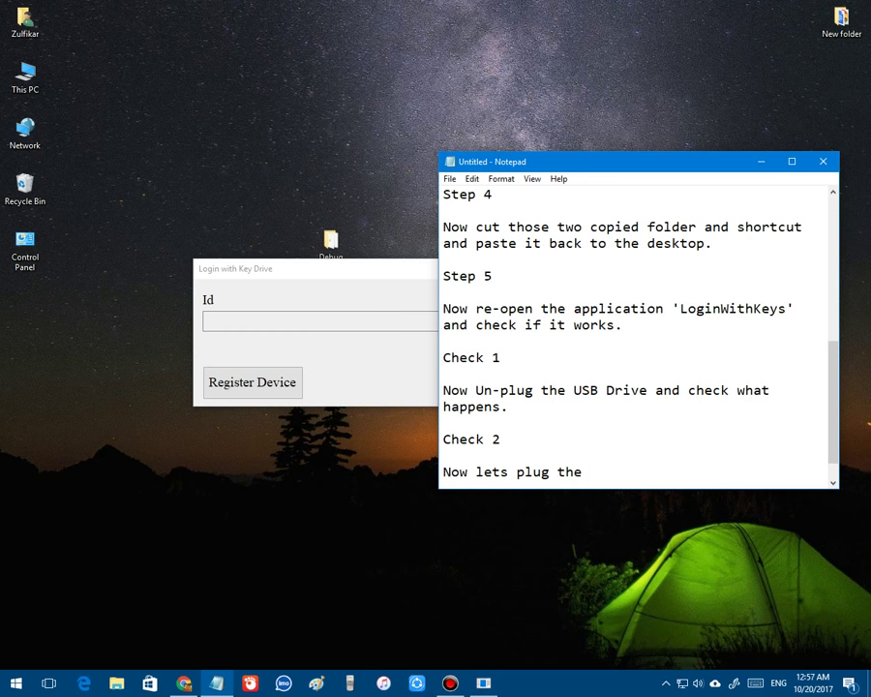
type("USB Drive again")
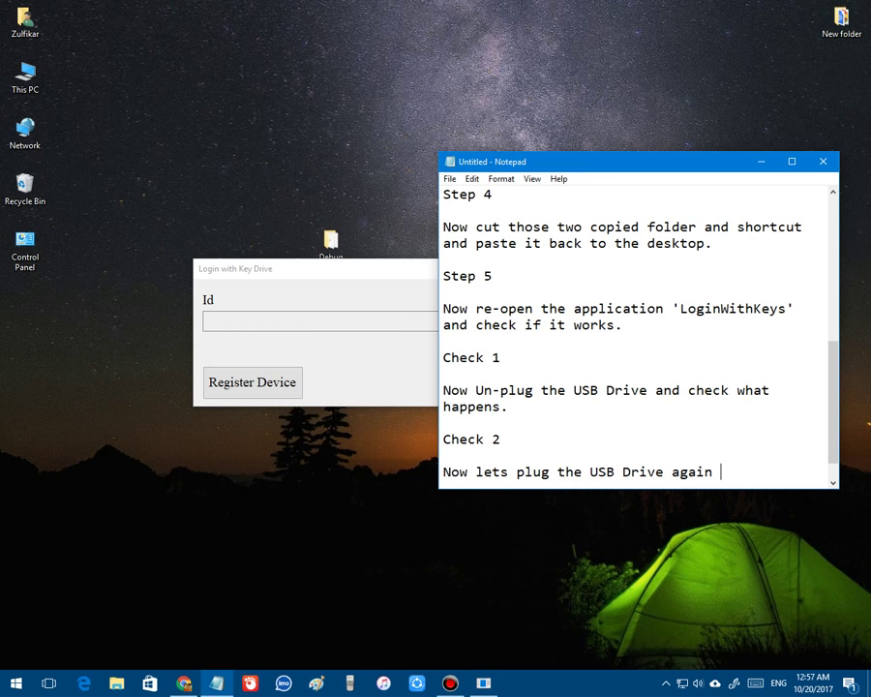
type(" and check what ")
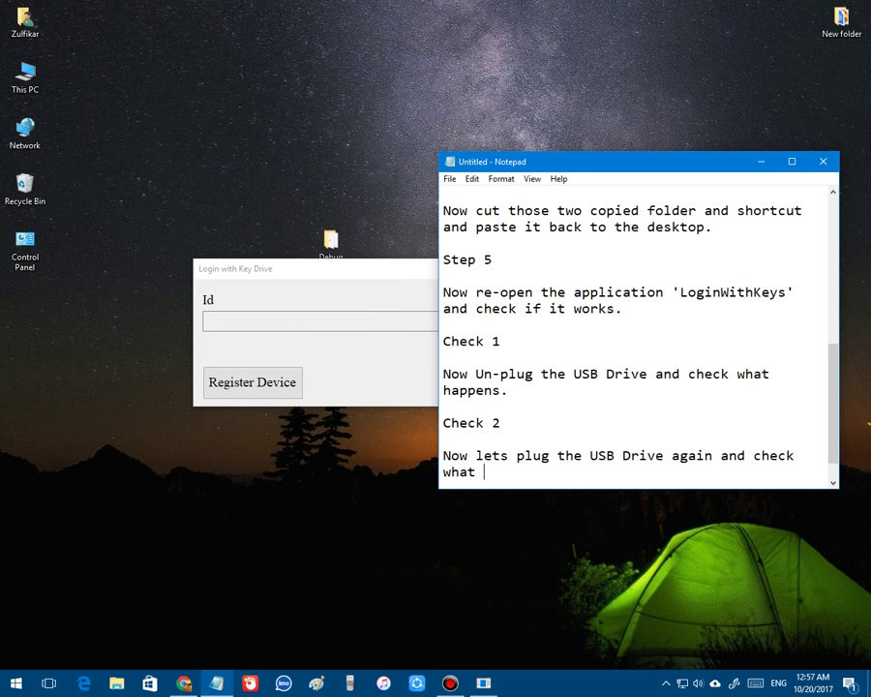
type("happens.")
key("Return")
key("Return")
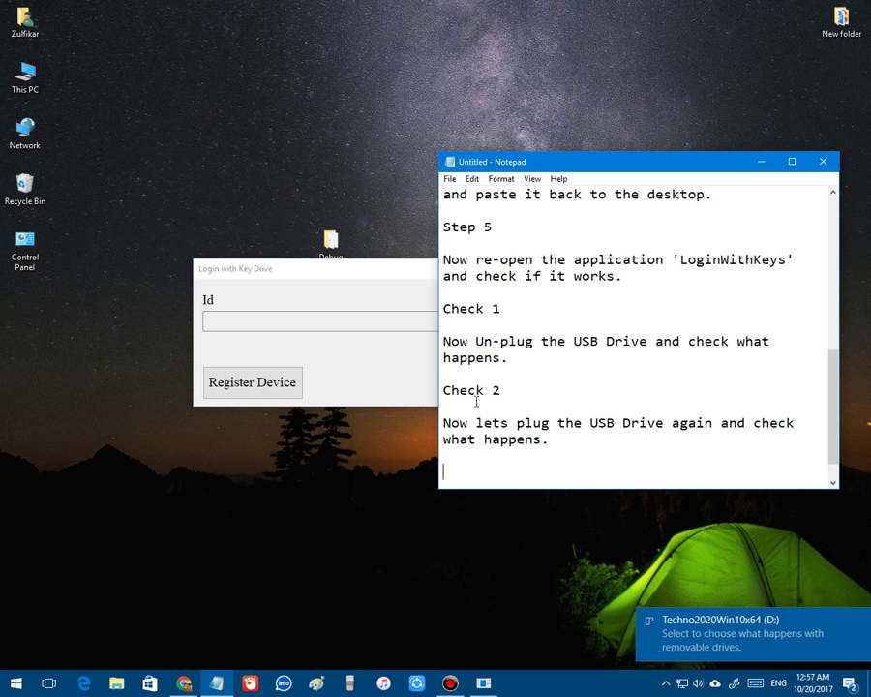
Step: Test the login with the USB drive plugged back in, dismiss the message, and add the heading "Check 3" to the note
left_click(593, 387)
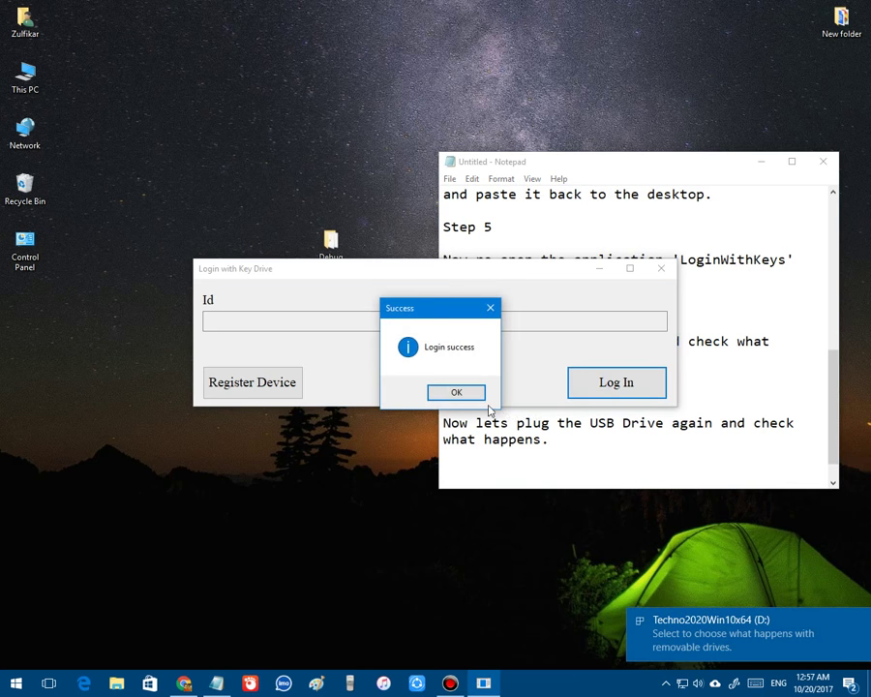
left_click(459, 393)
left_click(533, 457)
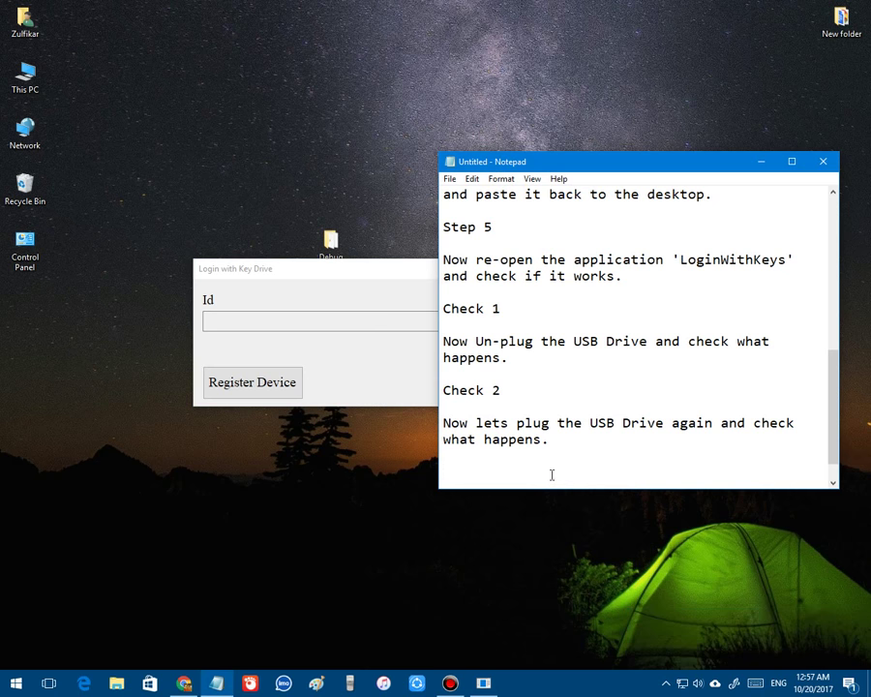
type("Check 3")
key("Return")
key("Return")
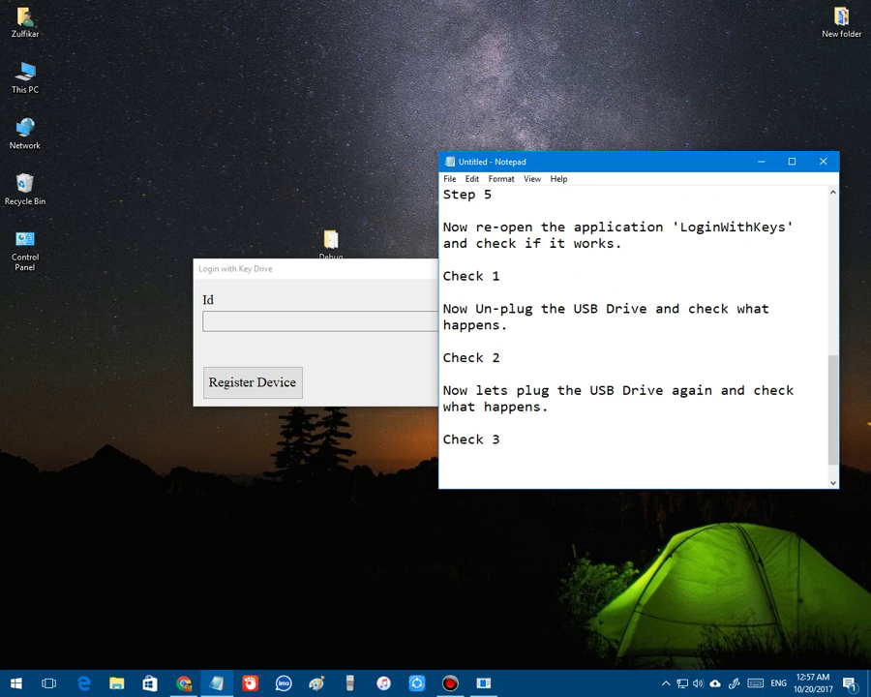
Step: Repeat the login test twice in Login with Key Drive with the USB drive plugged in, dismissing each message
left_click(330, 344)
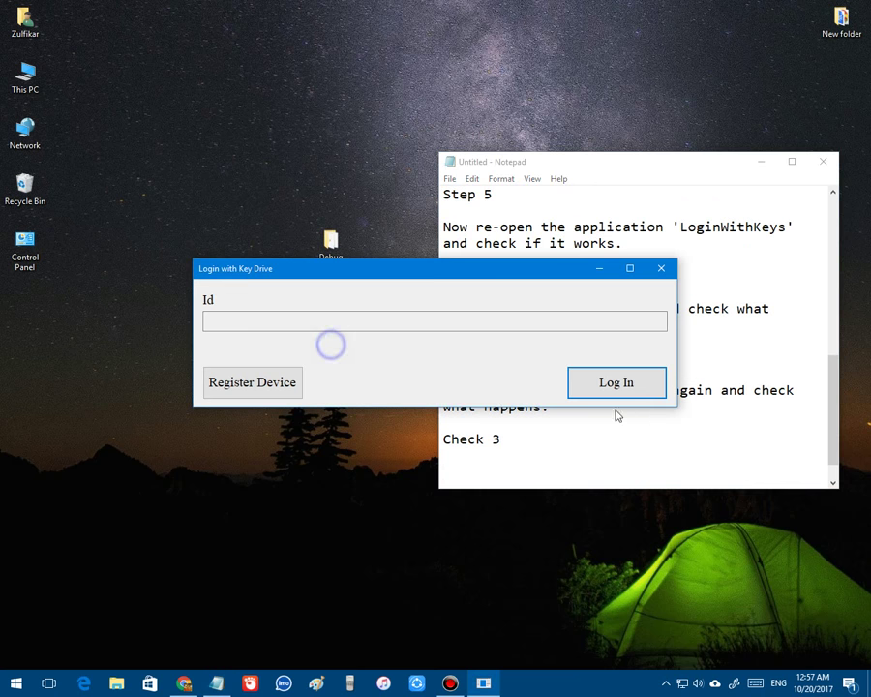
left_click(637, 386)
left_click(477, 391)
left_click(571, 381)
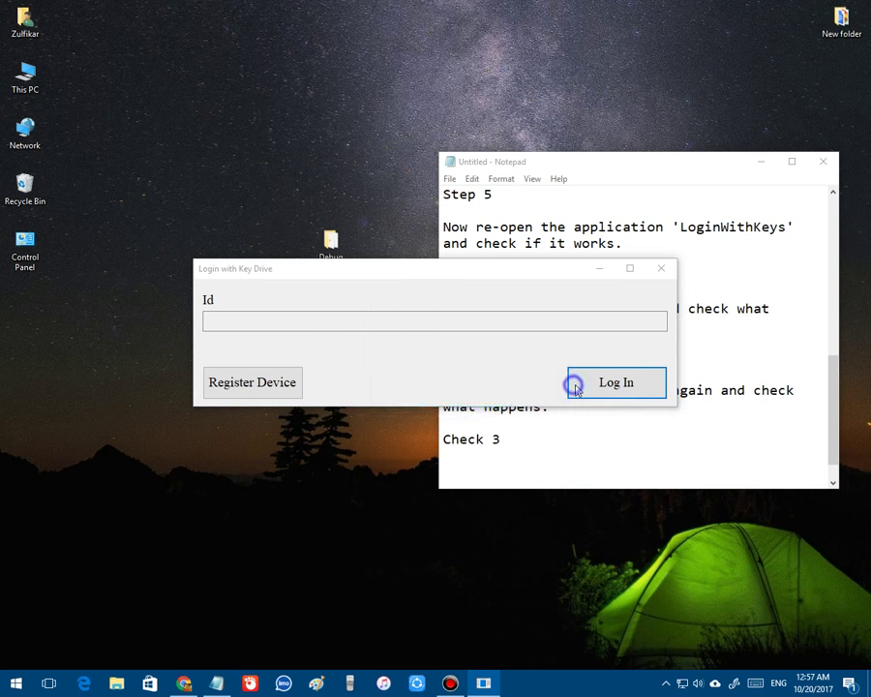
left_click(449, 391)
Step: Write under Check 3 in the note "Noe I will repeat Check 1 and Check 2 to re-verify if the system works."
left_click(523, 459)
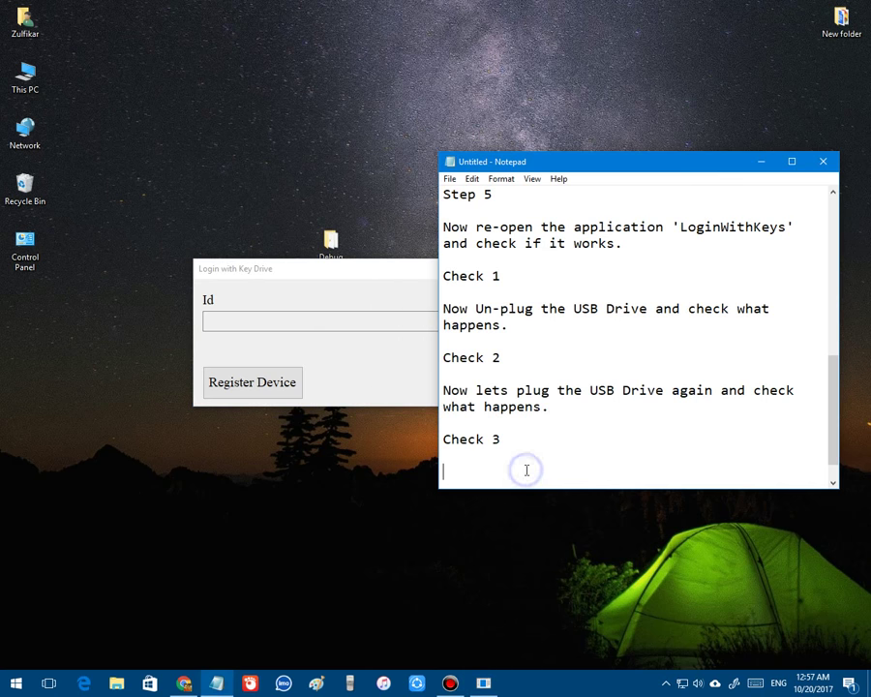
type("Noe ")
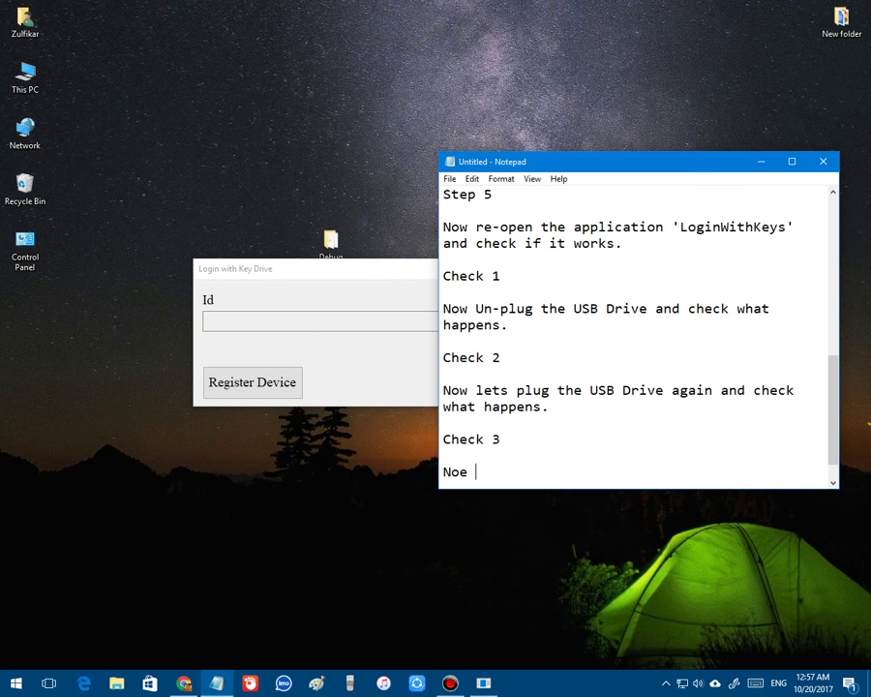
type("I we")
key("BackSpace")
type("ill repeat")
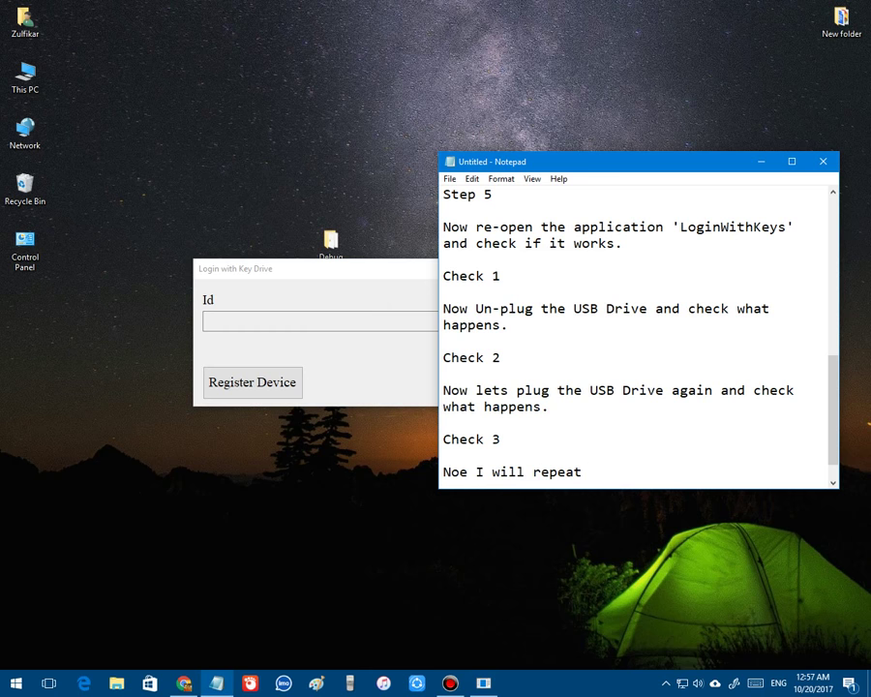
type(" step")
key("BackSpace")
key("BackSpace")
key("BackSpace")
key("BackSpace")
type("Check 1 and ")
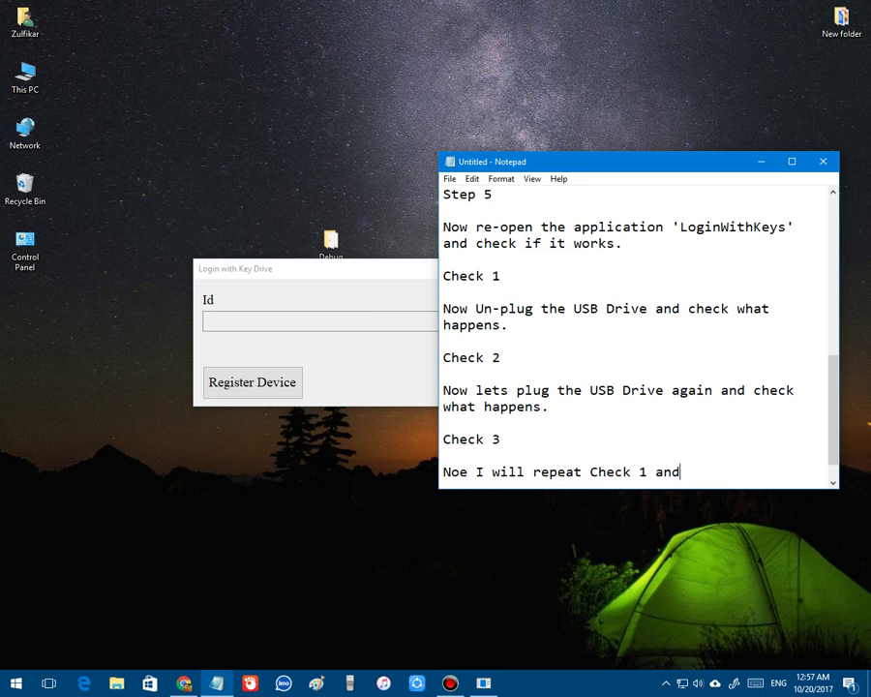
type("Check 2 to")
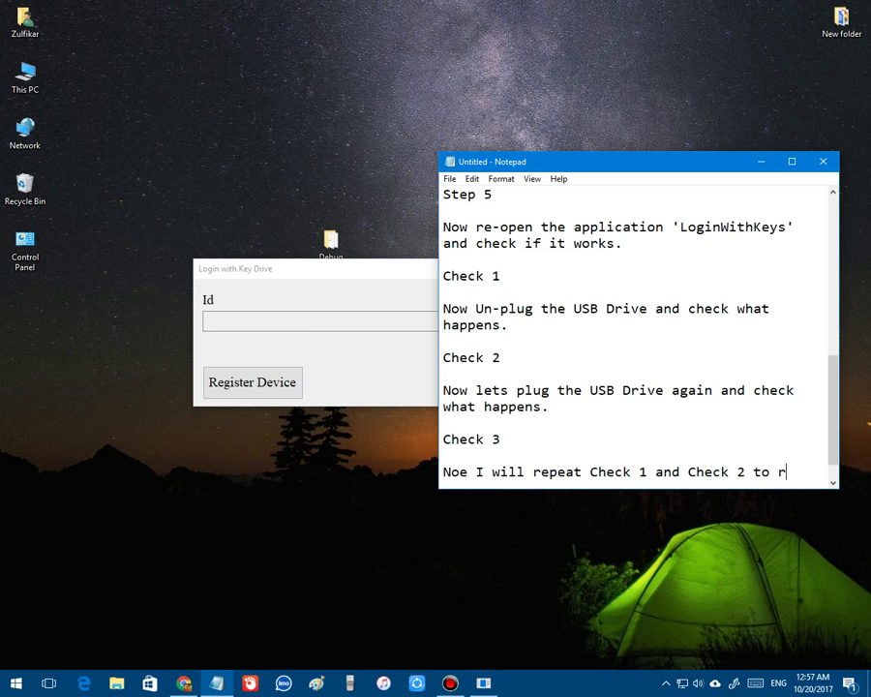
type("re-verify")
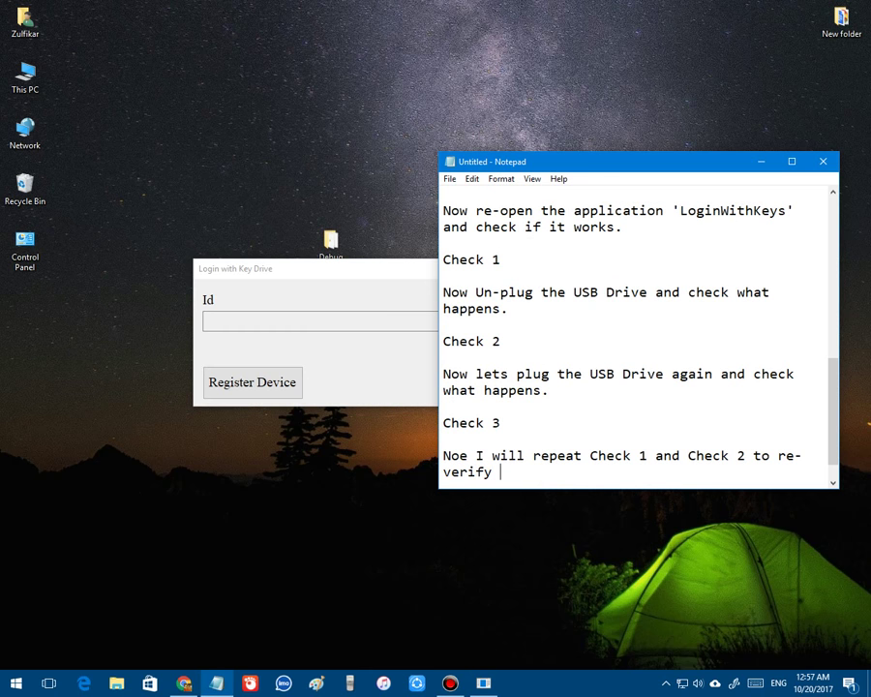
type(" if the systems")
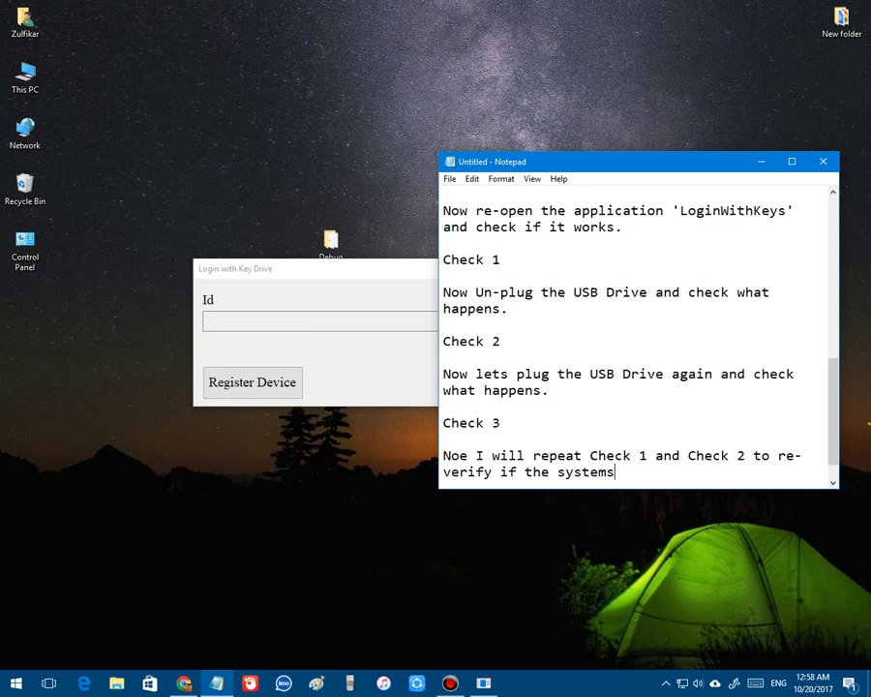
key("BackSpace")
type("works.")
key("Return")
Step: Correct the misspelled "Noe" to "Now" in the Check 3 text and place the cursor at the end of the note
scroll(491, 423, "up", 1)
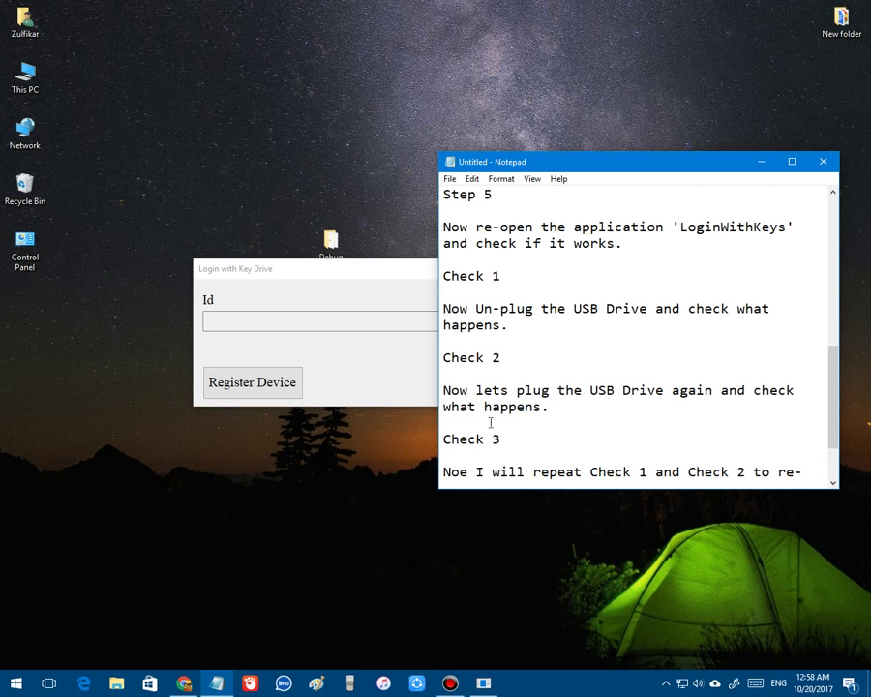
scroll(834, 386, "down", 2)
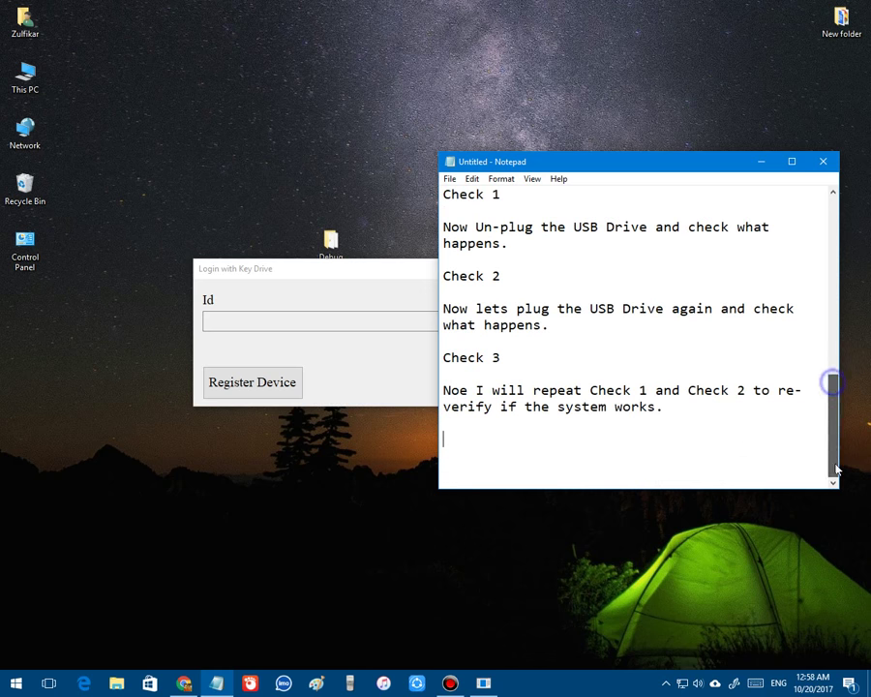
left_click_drag(471, 390, 463, 390)
type("w")
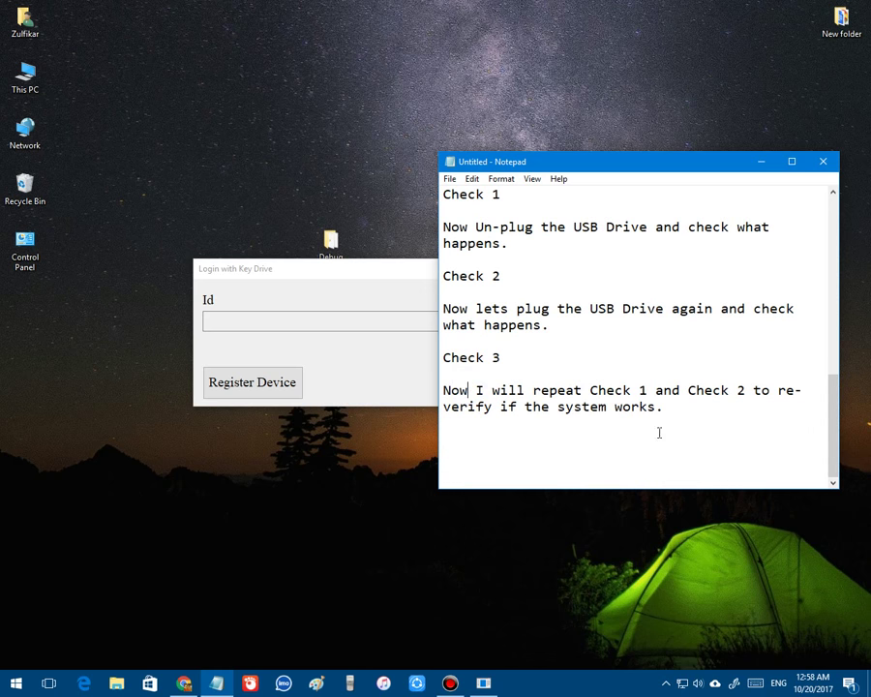
left_click(664, 463)
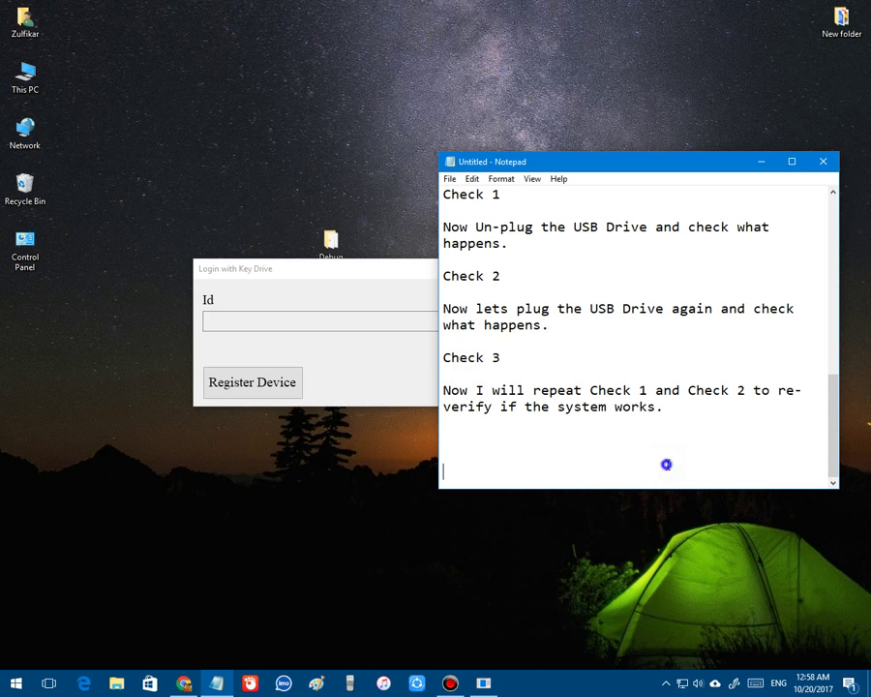
Step: Test the login once more with the USB drive still plugged in and dismiss the message
left_click(387, 363)
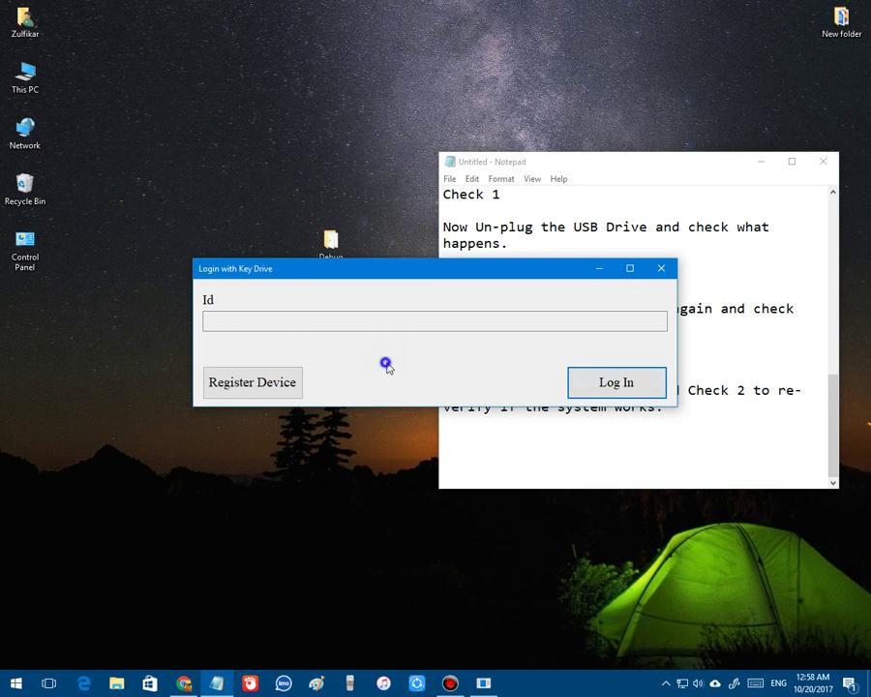
left_click(630, 387)
left_click(447, 389)
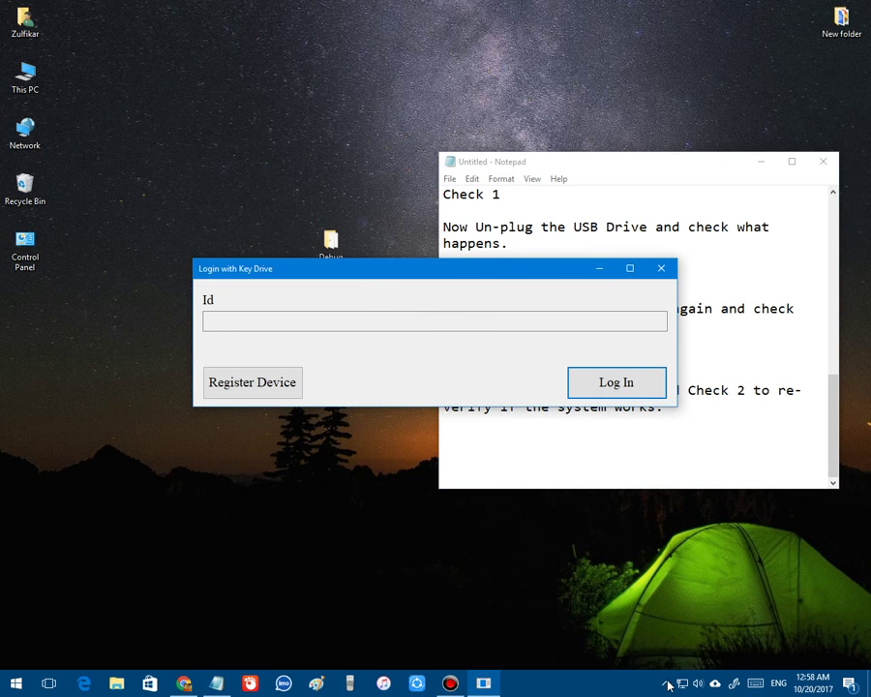
Step: Safely eject the Cruzer Blade USB drive to repeat Check 1
left_click(666, 684)
left_click(641, 605)
left_click(647, 628)
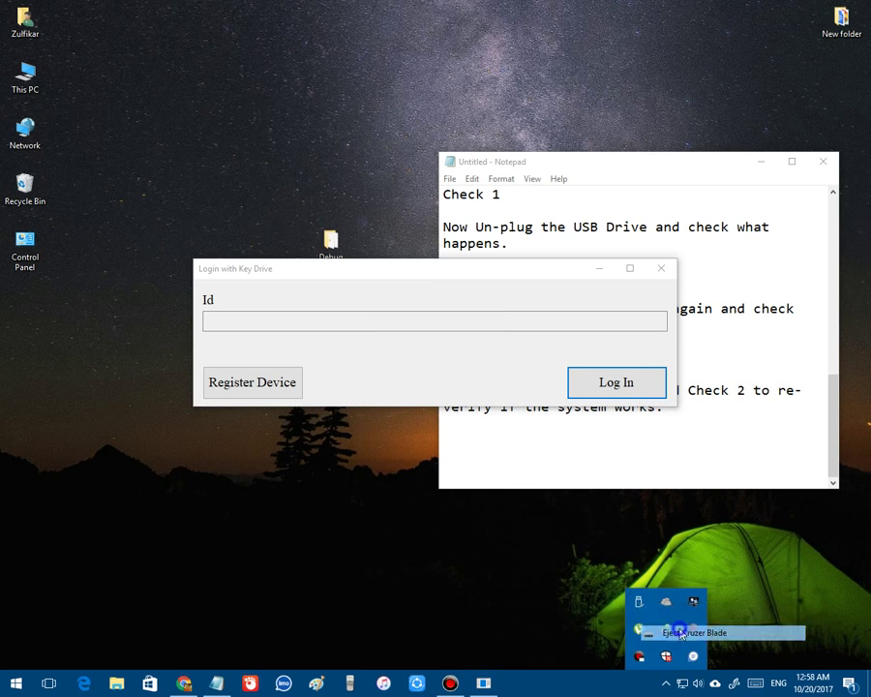
left_click(734, 622)
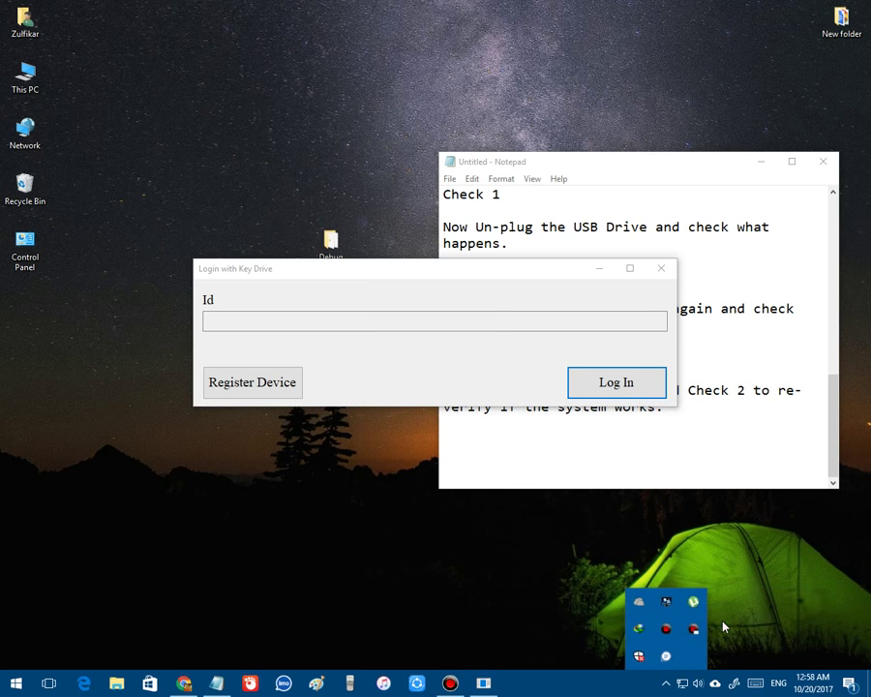
Step: Try logging in twice through Login with Key Drive without the USB drive, dismissing each message
left_click(625, 383)
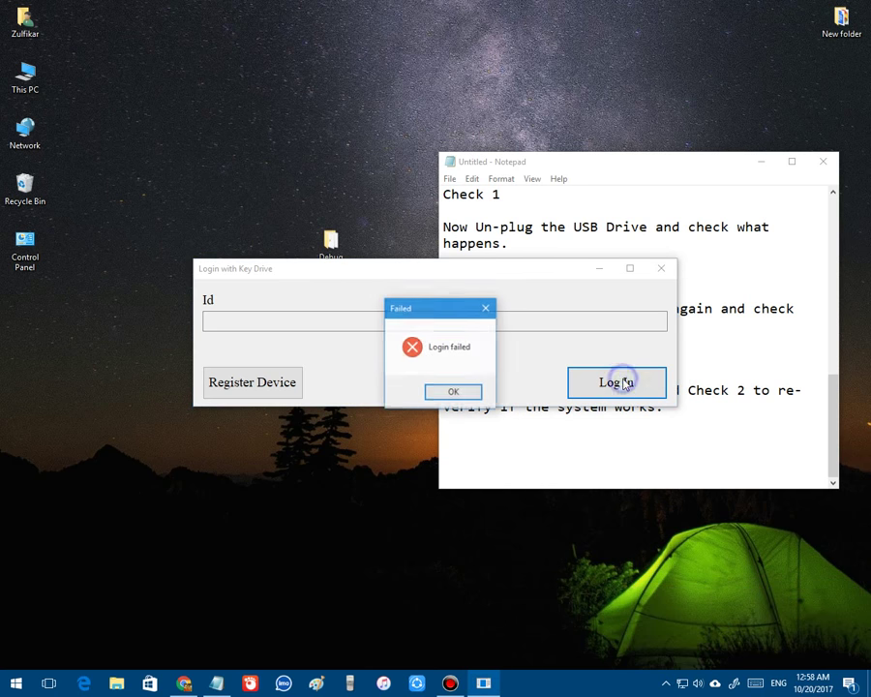
left_click(475, 391)
left_click(588, 388)
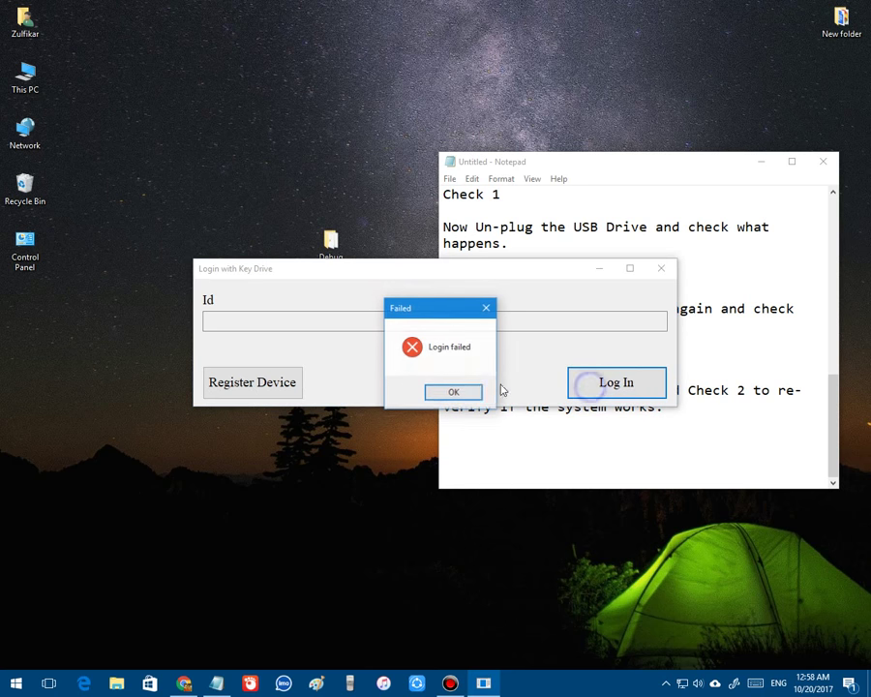
left_click(468, 390)
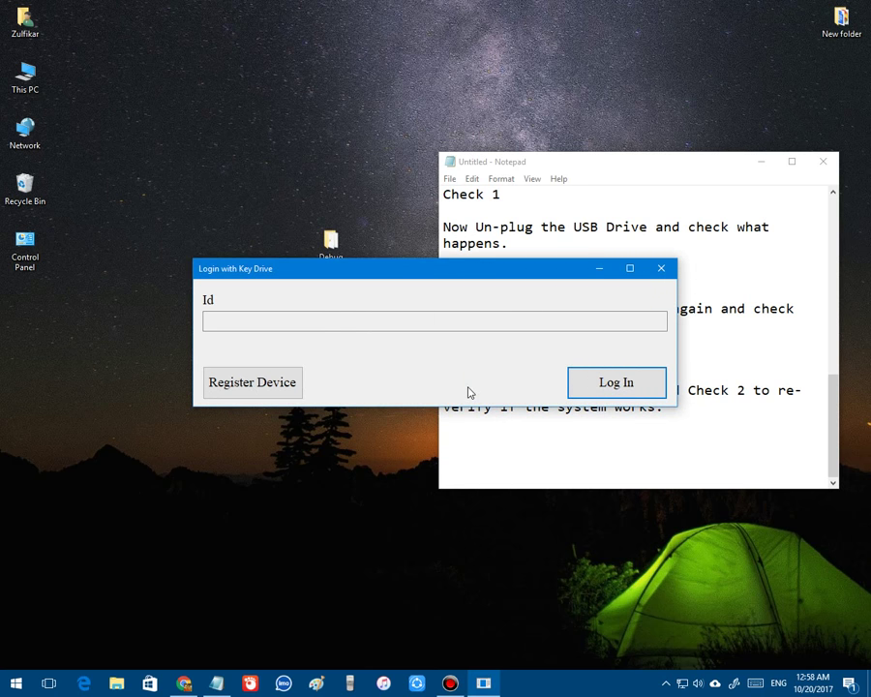
Step: Plug the USB drive back in and test the login twice to repeat Check 2, dismissing each message
left_click(588, 390)
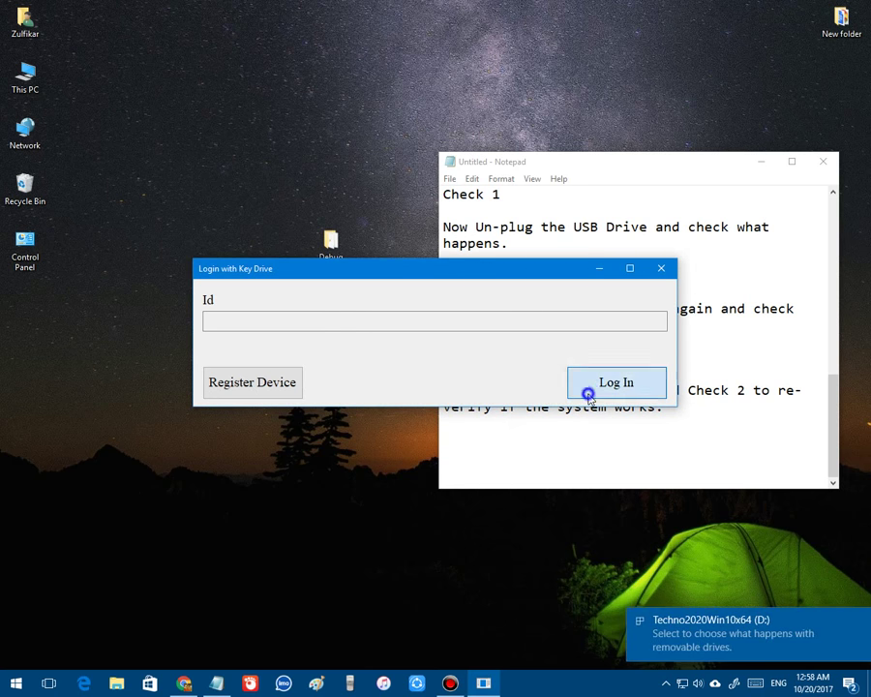
left_click(451, 392)
left_click(590, 381)
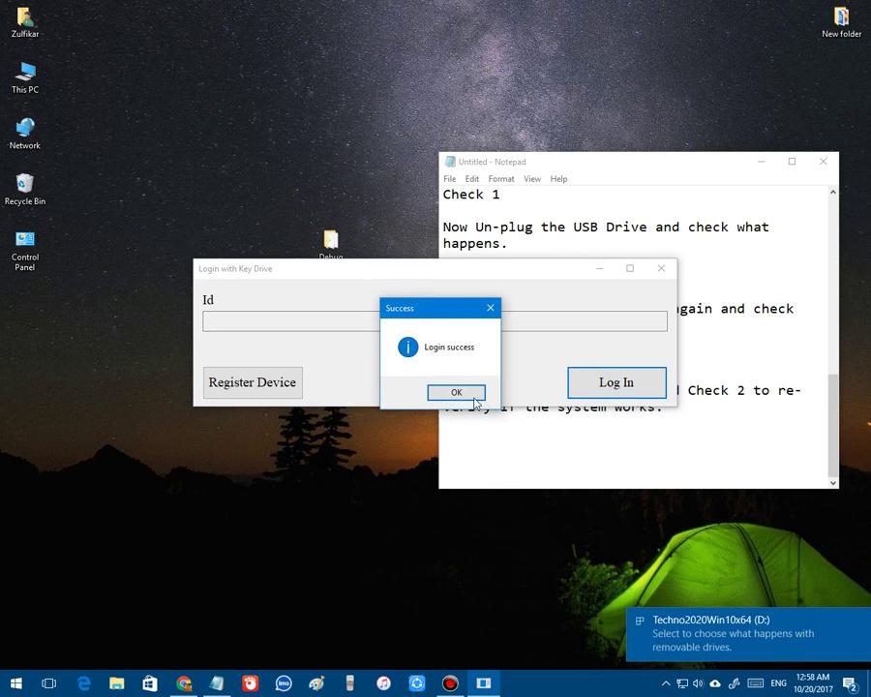
left_click(469, 392)
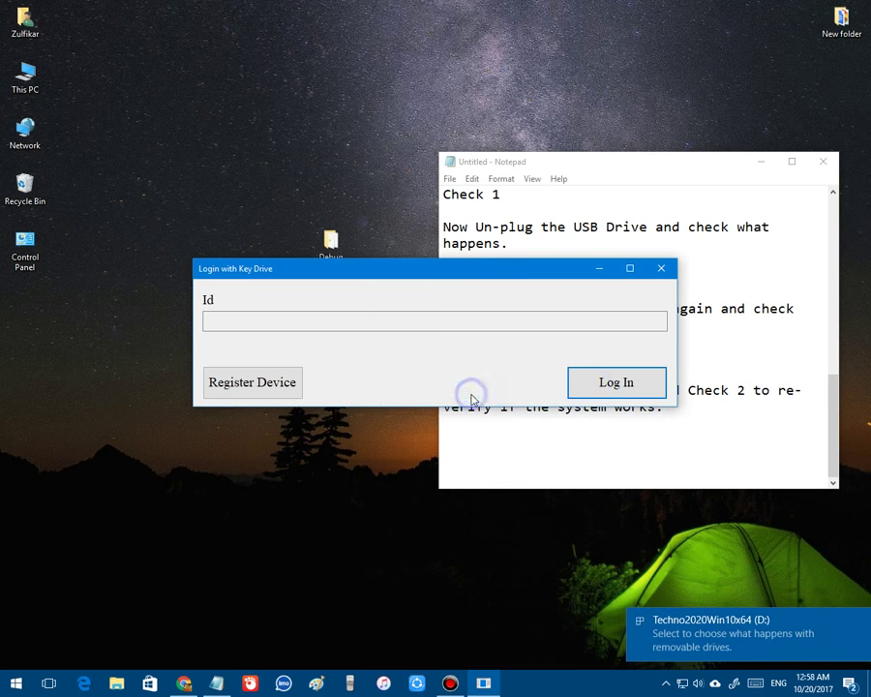
Step: Safely eject the USB drive again for another login check
left_click(667, 682)
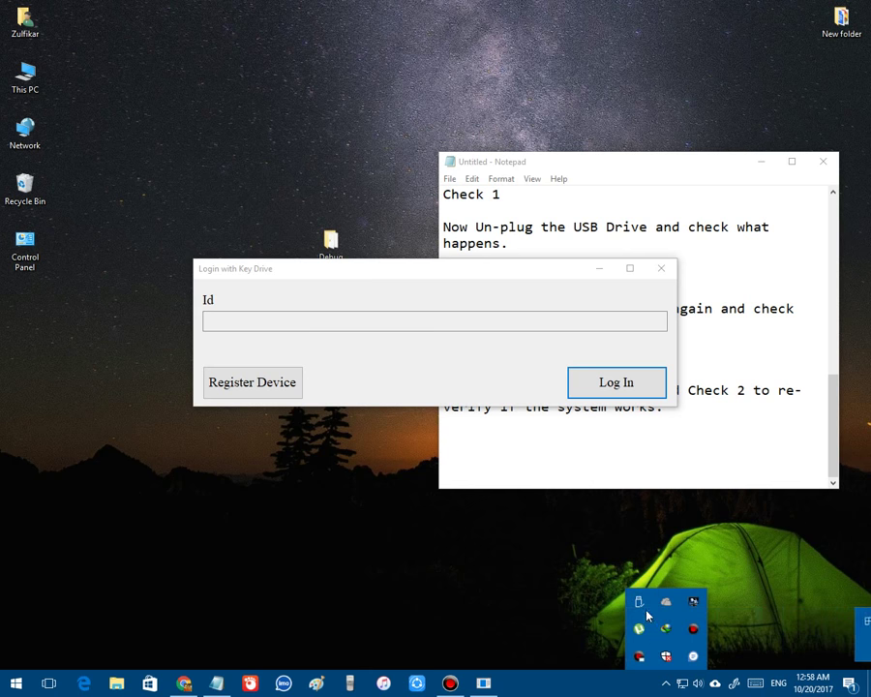
left_click(638, 603)
left_click(693, 633)
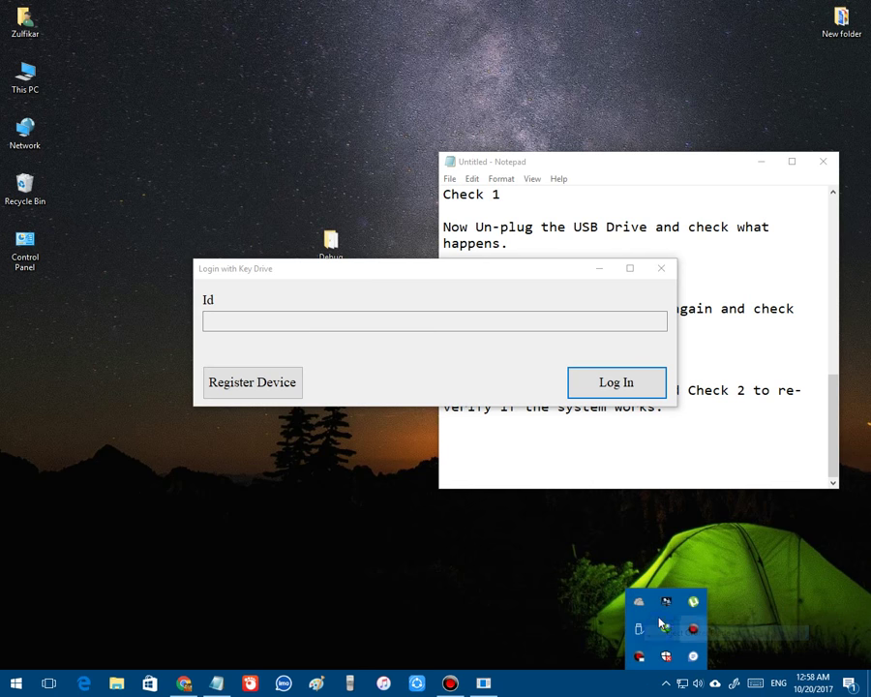
left_click(688, 617)
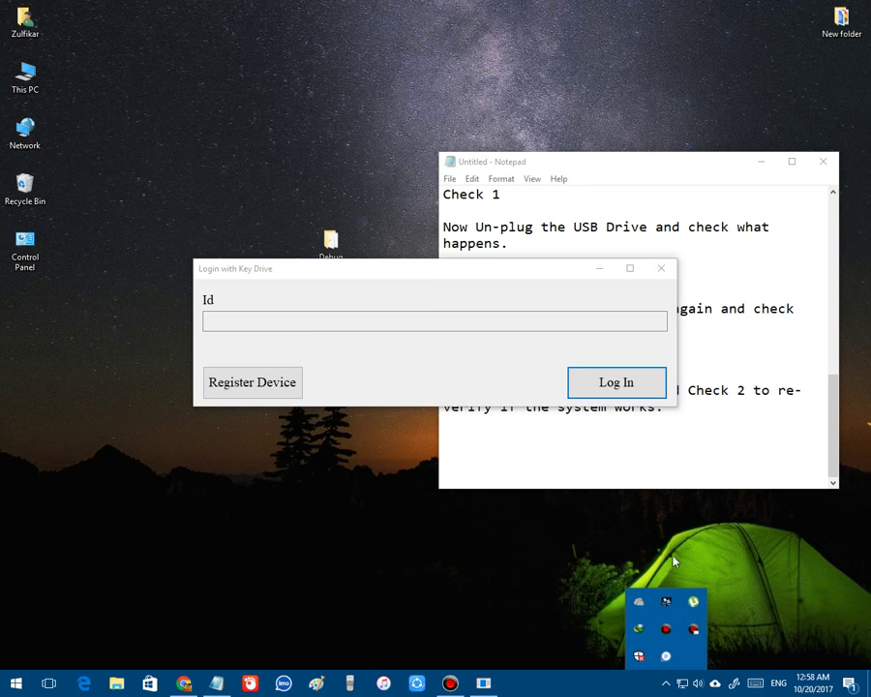
Step: Test the login twice without the USB drive and once after plugging it back in, dismissing each message
left_click(596, 386)
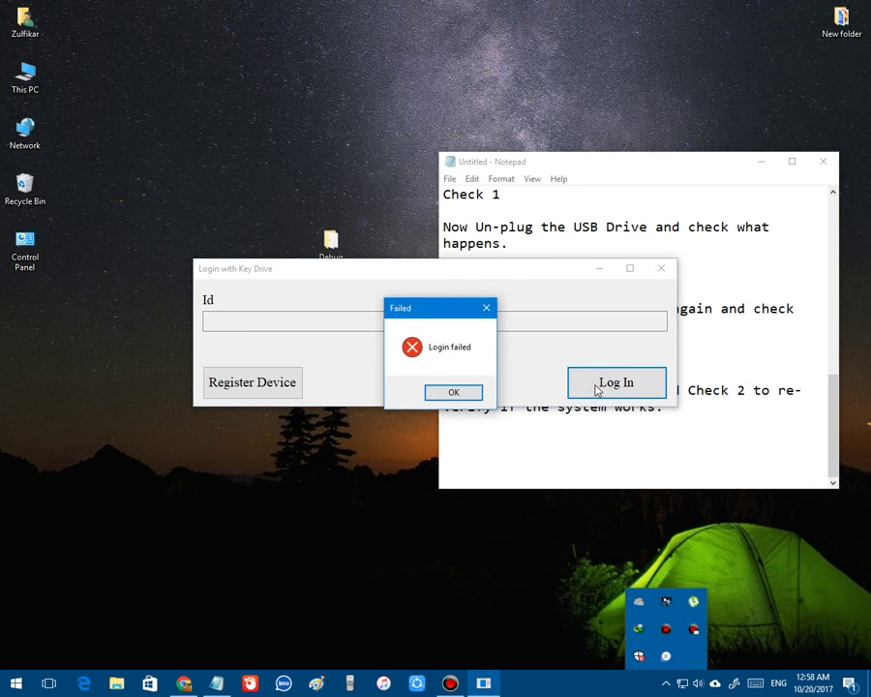
left_click(434, 389)
left_click(605, 384)
left_click(451, 393)
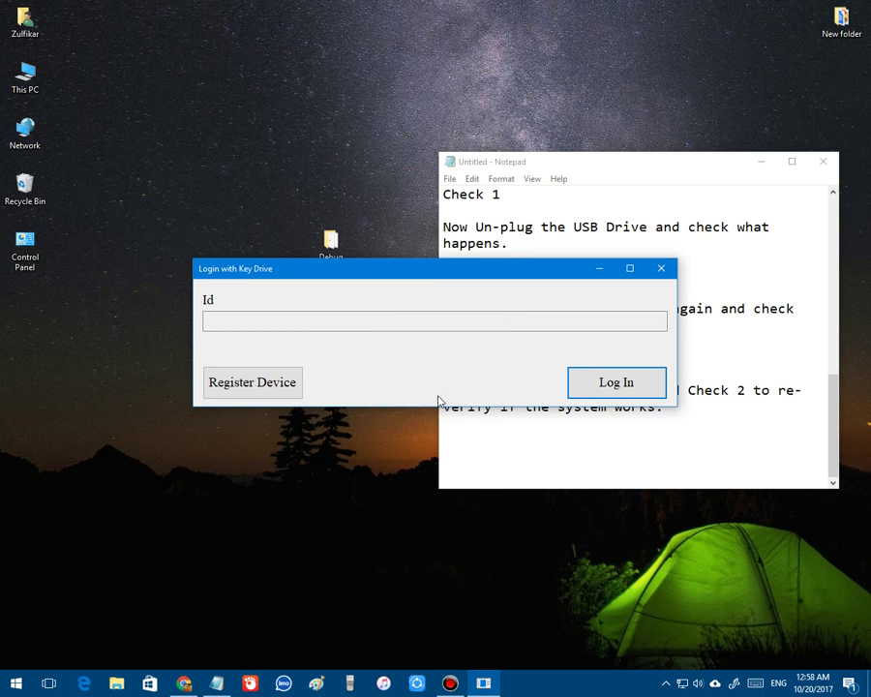
left_click(588, 388)
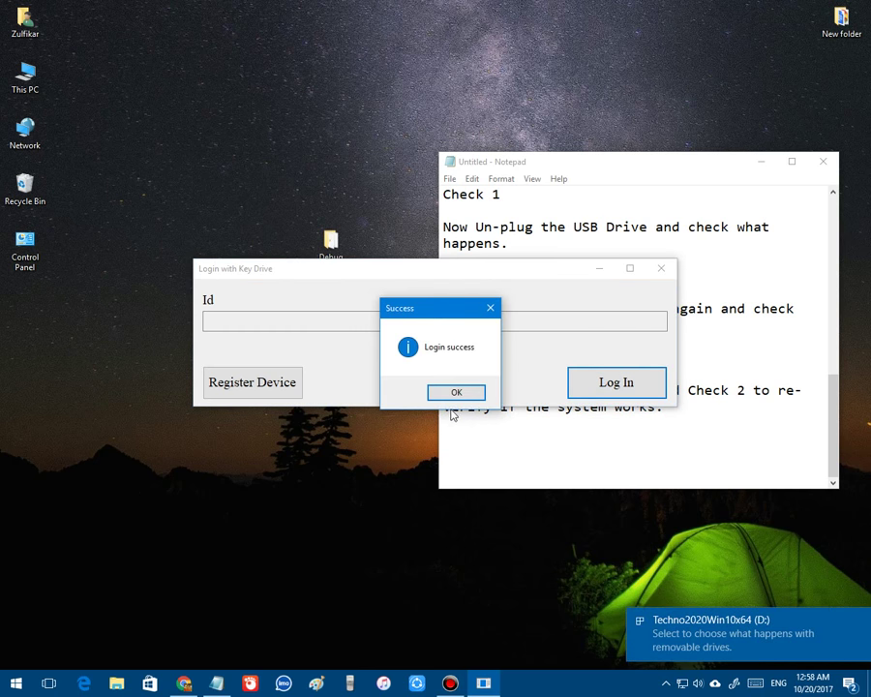
left_click(453, 391)
Step: Add a "Result" heading at the end of the Notepad notes, followed by the line "All test passed!"
left_click(615, 454)
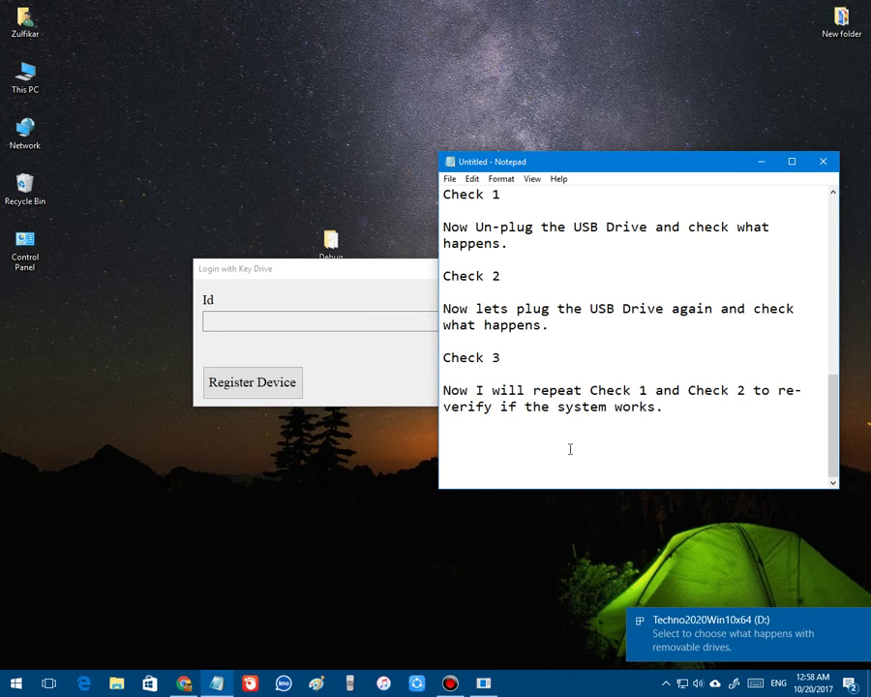
type("Result")
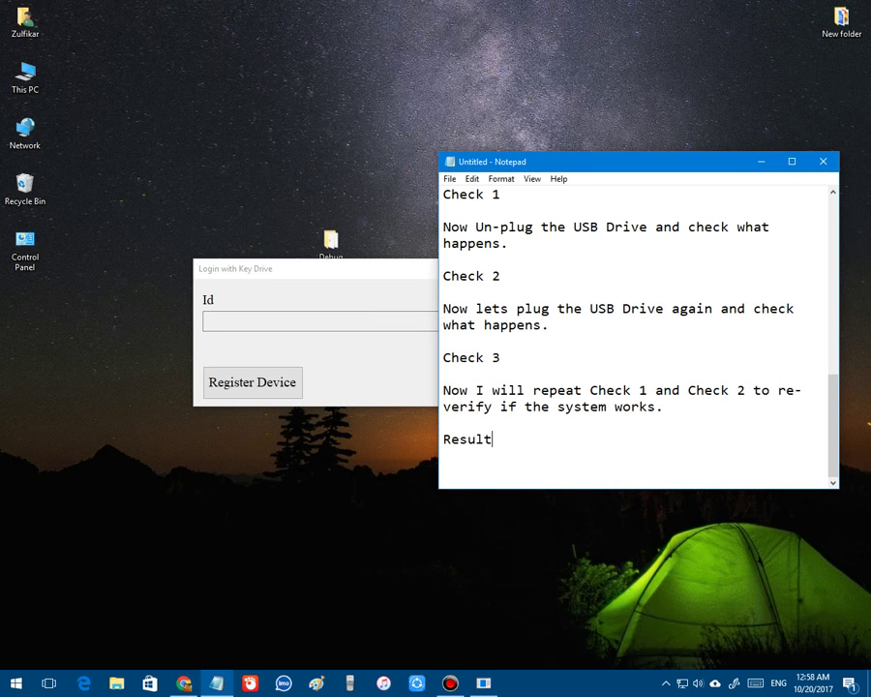
key("Return")
key("Return")
type("All test p")
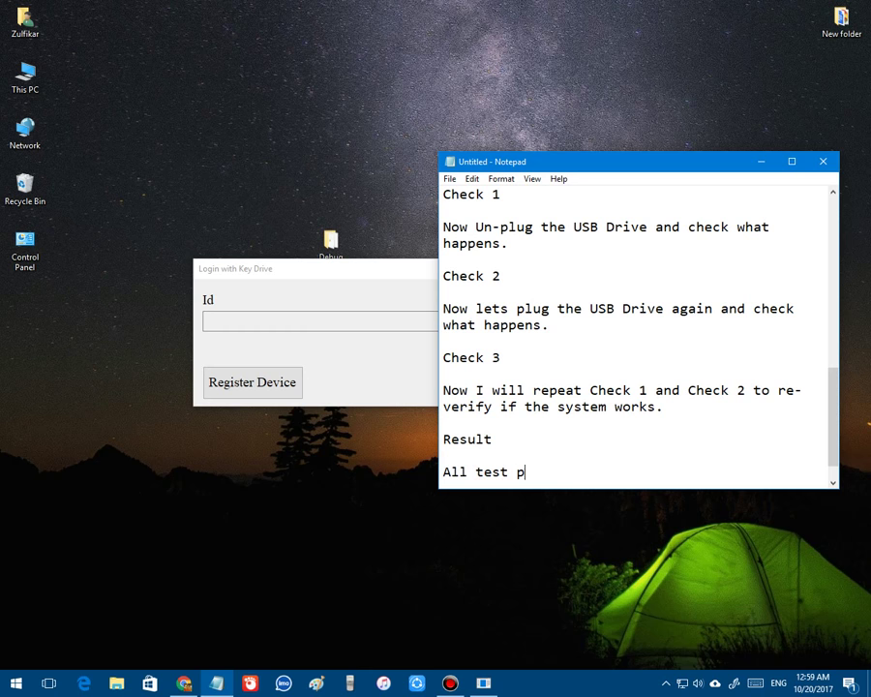
type("assed!")
key("Return")
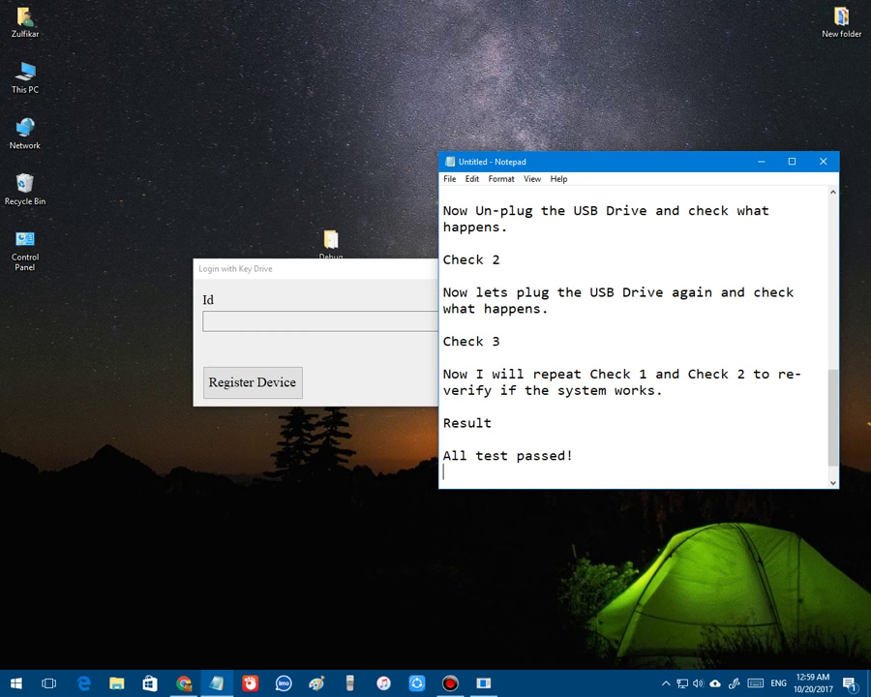
key("Return")
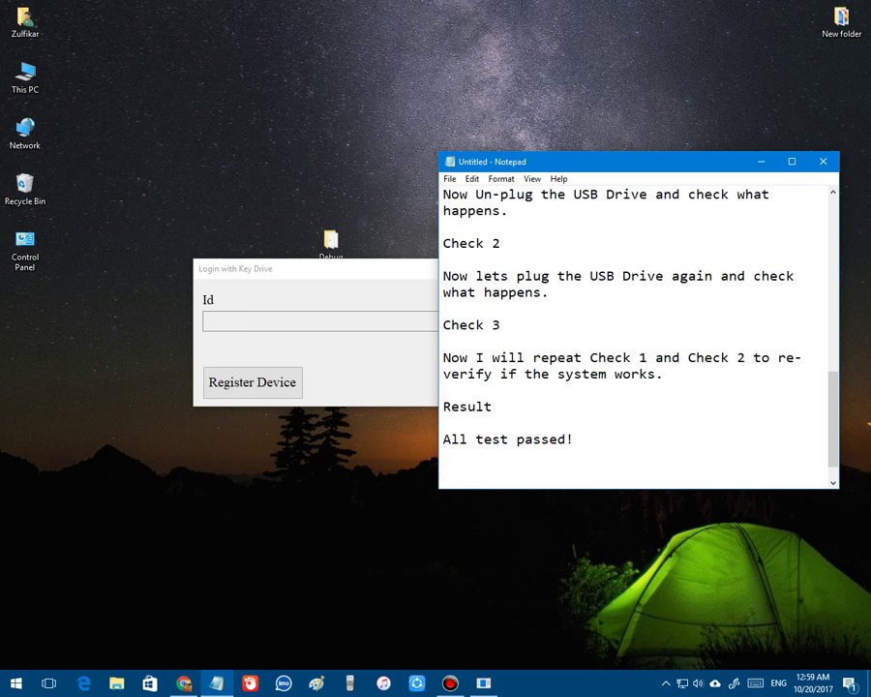
Step: Write "Thank you for watching!" below the test result
type("Thank you fo")
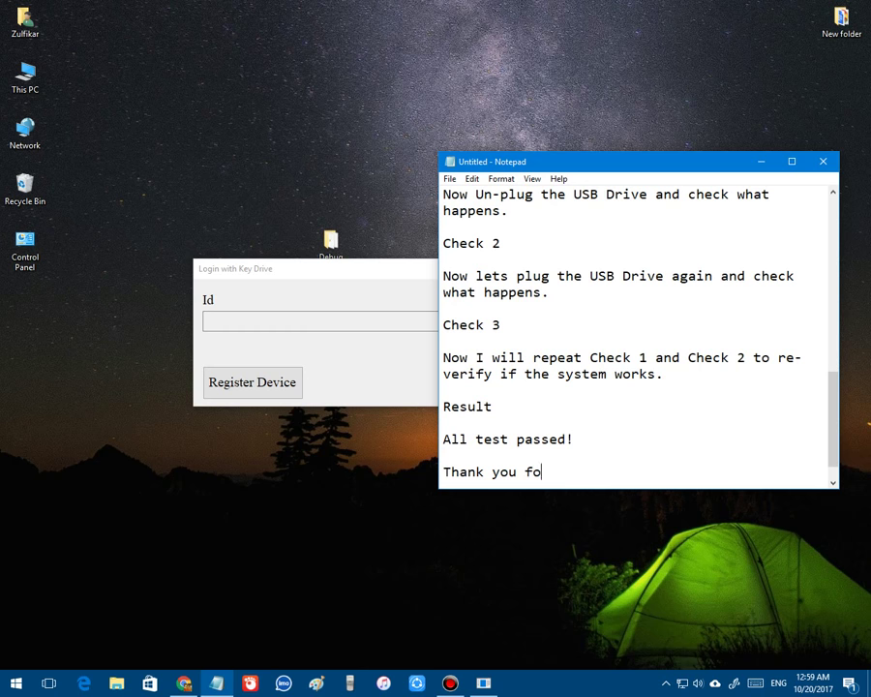
type("r watching")
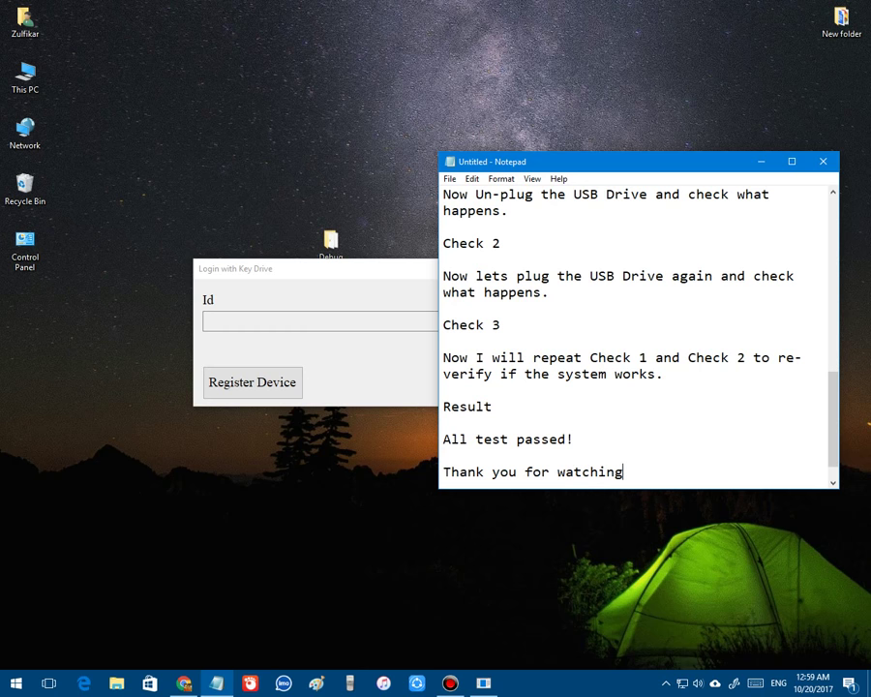
type("!")
key("Return")
key("Return")
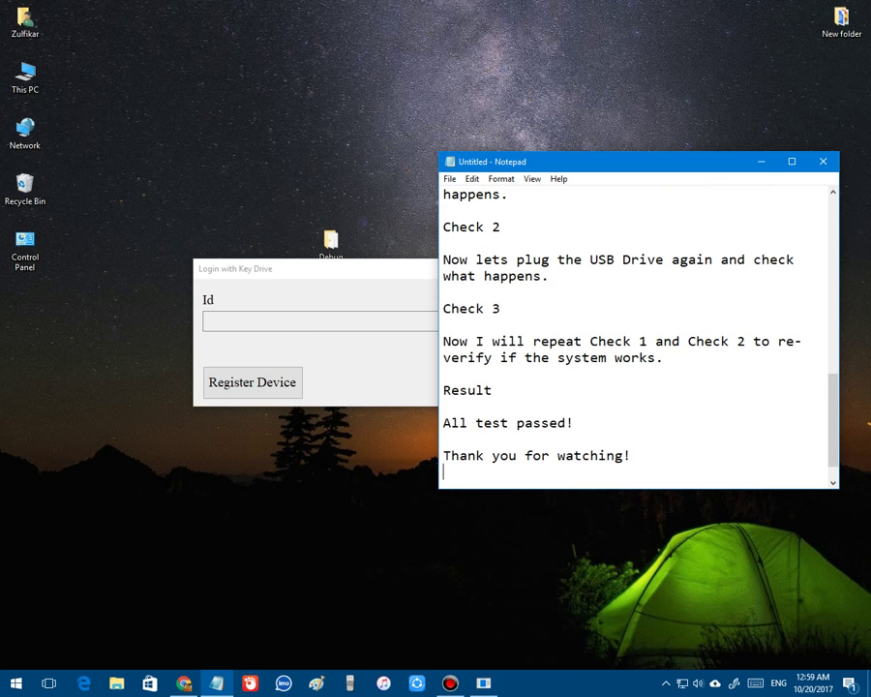
Step: Write the closing line "If you have any comments please let me know!" at the end of the notes
type("If")
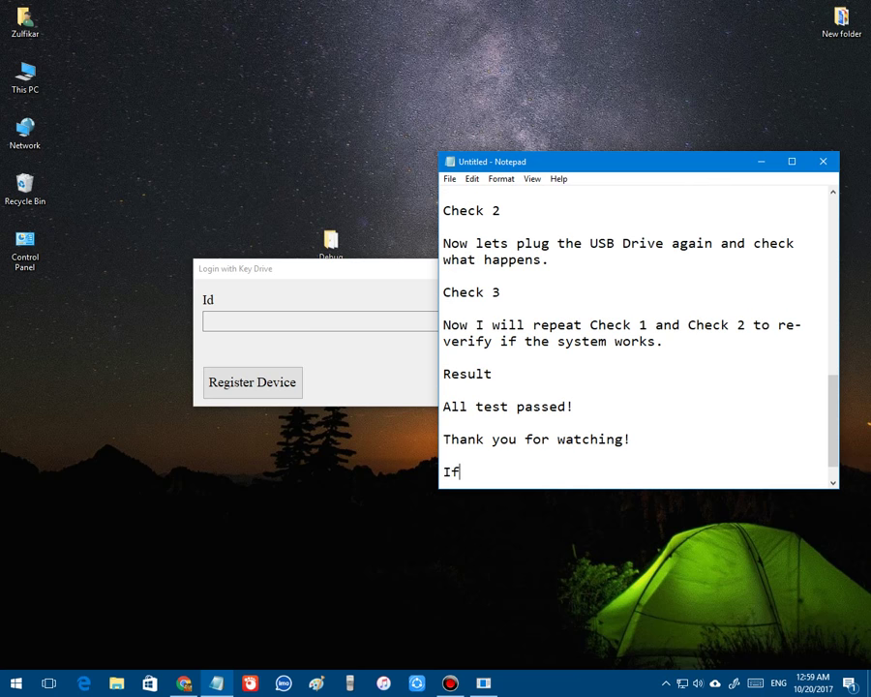
type(" you c")
key("BackSpace")
type("have any ")
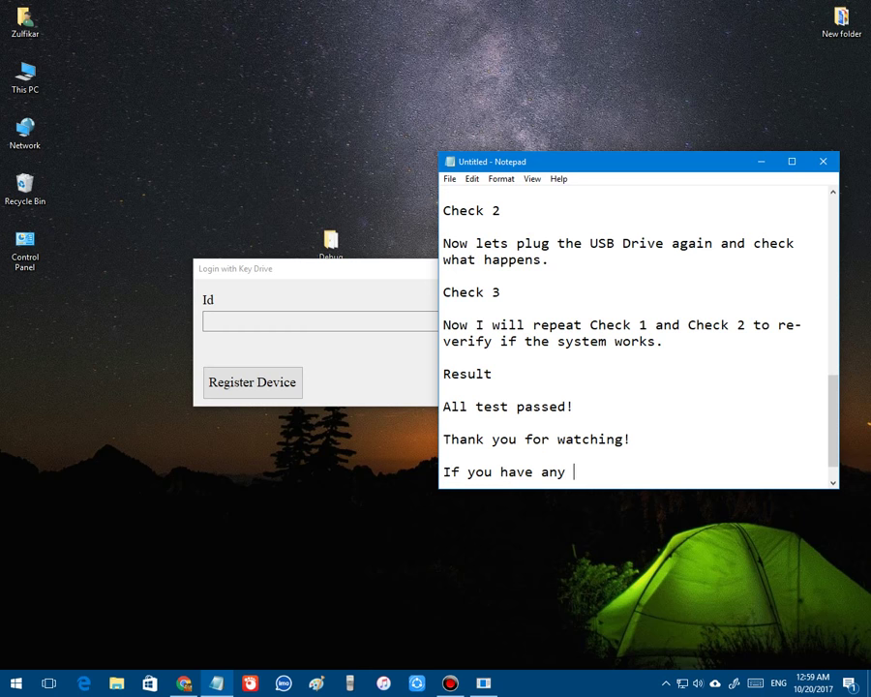
type("comments please")
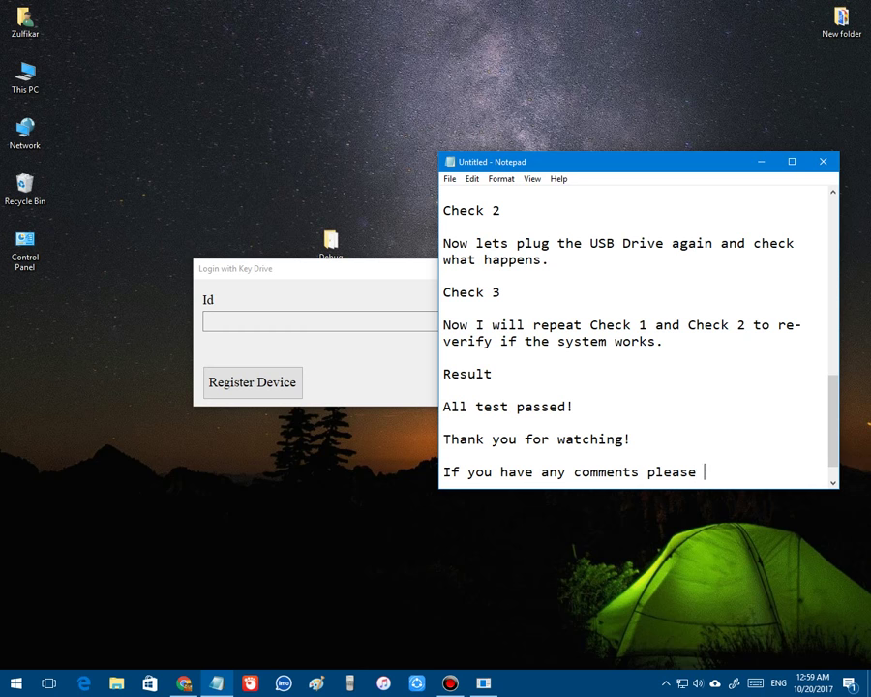
type(" let me know!")
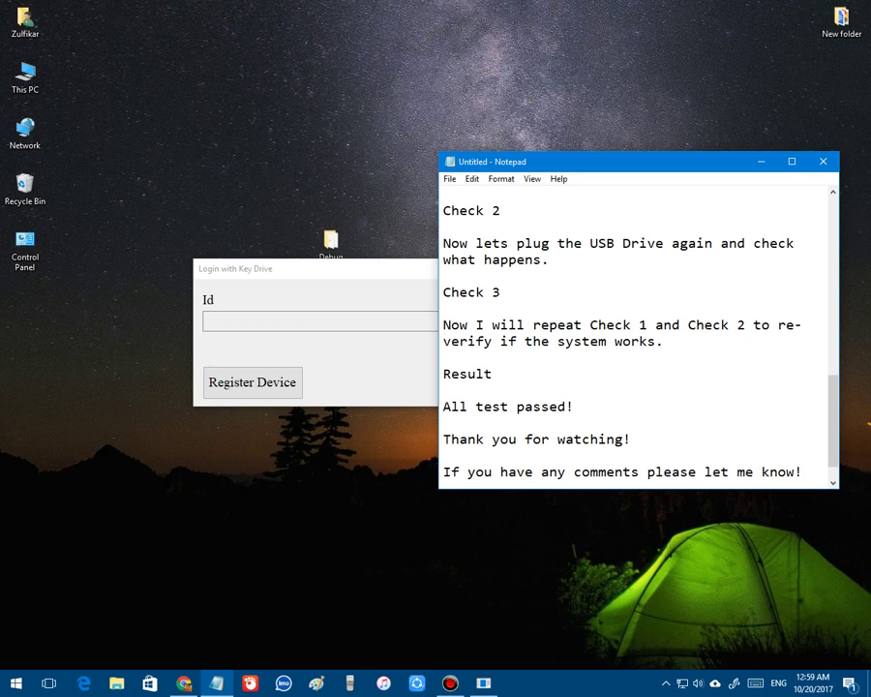
Step: Close the Notepad notes without saving and exit the Login with Key Drive application
left_click(823, 160)
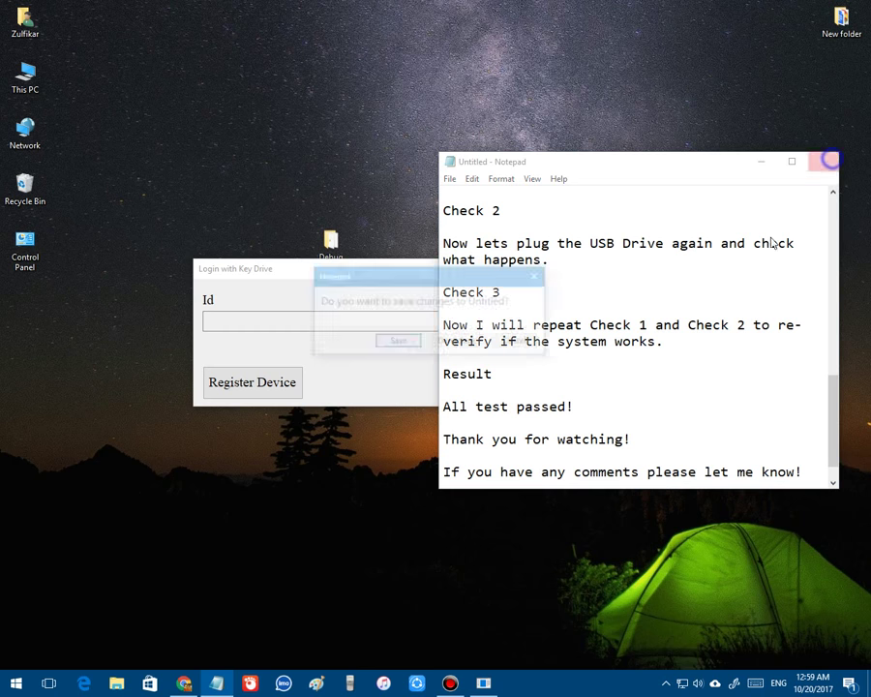
left_click(483, 344)
left_click(659, 269)
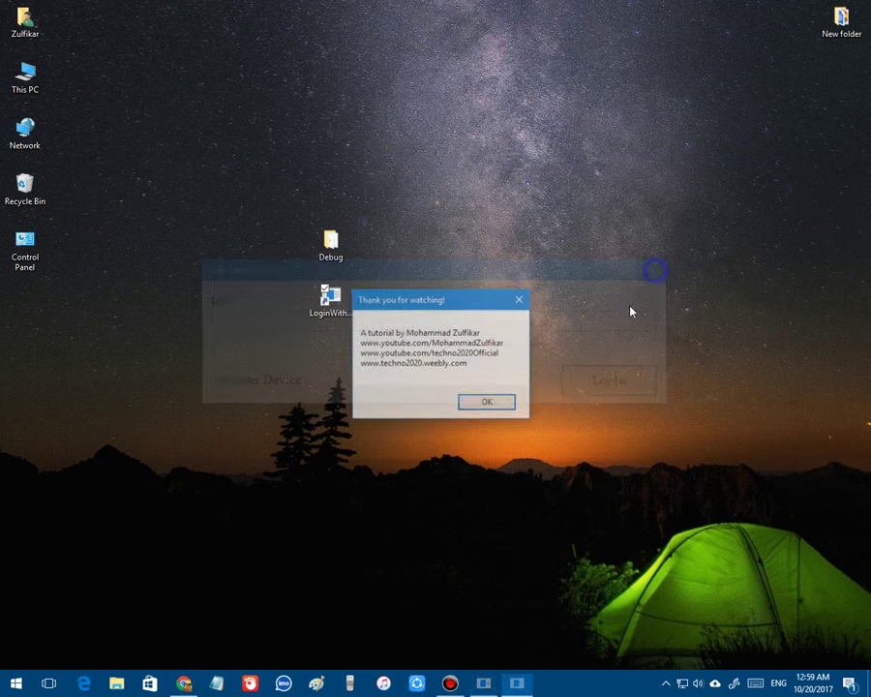